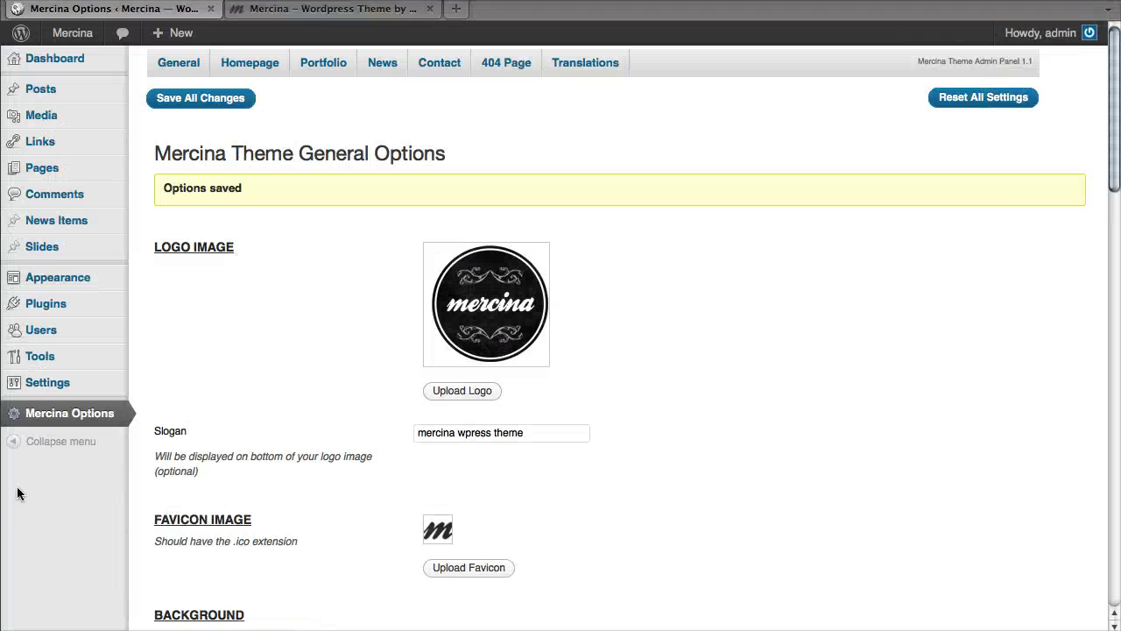
# Expand the Slides menu in the WordPress admin sidebar
pyautogui.moveTo(26, 388)
pyautogui.moveTo(63, 252)
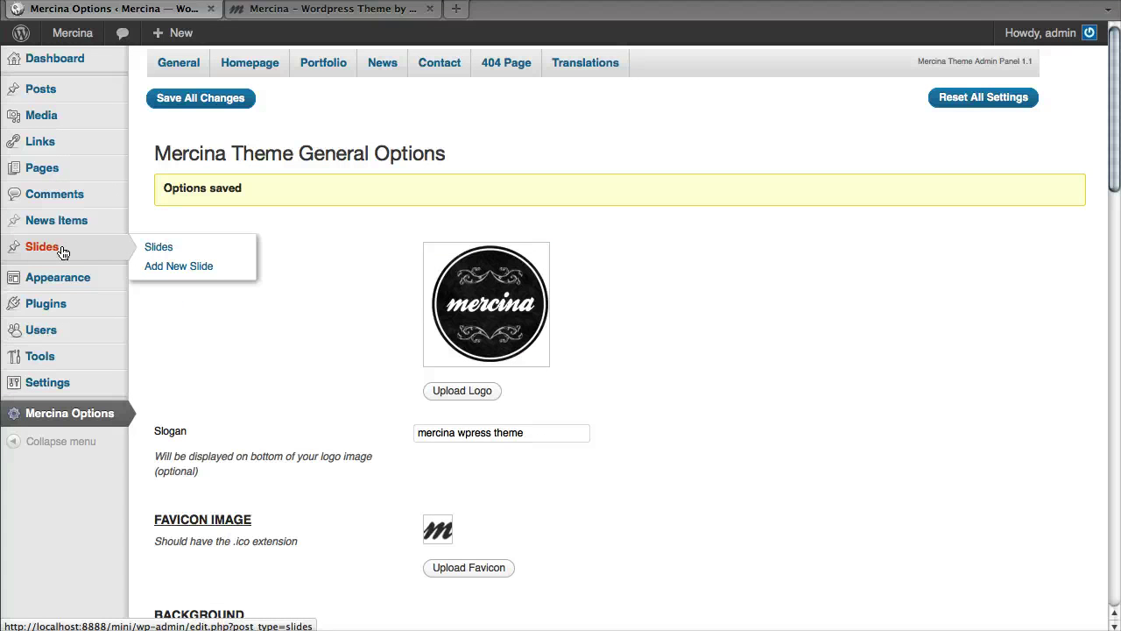
# From the Slides list, add a new slide titled 'A custom title'
pyautogui.click(61, 252)
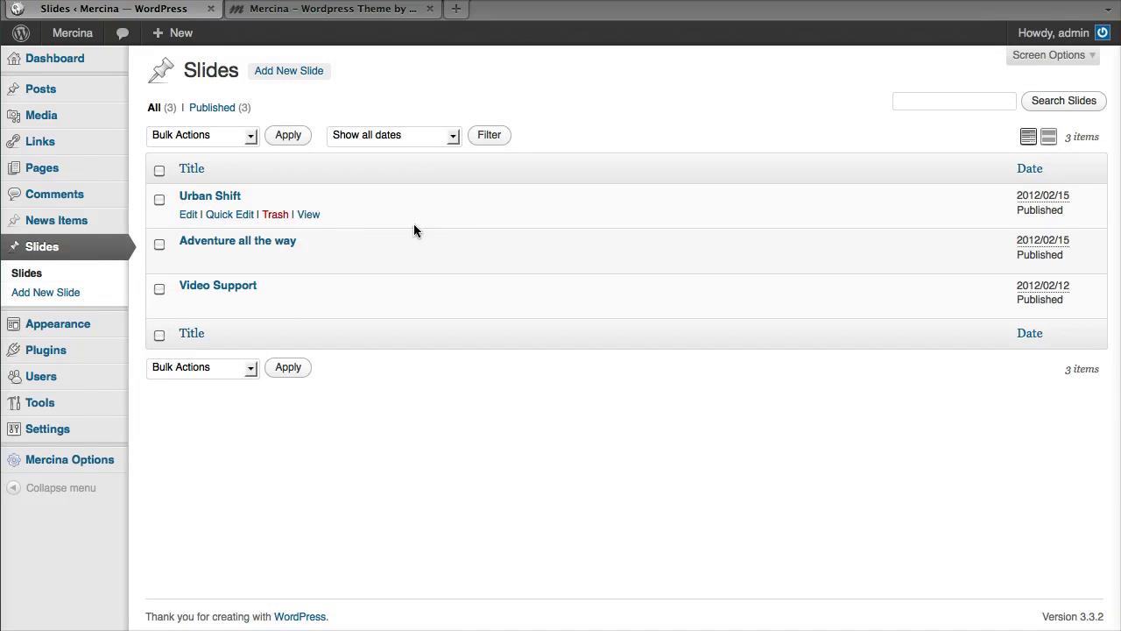
pyautogui.click(281, 79)
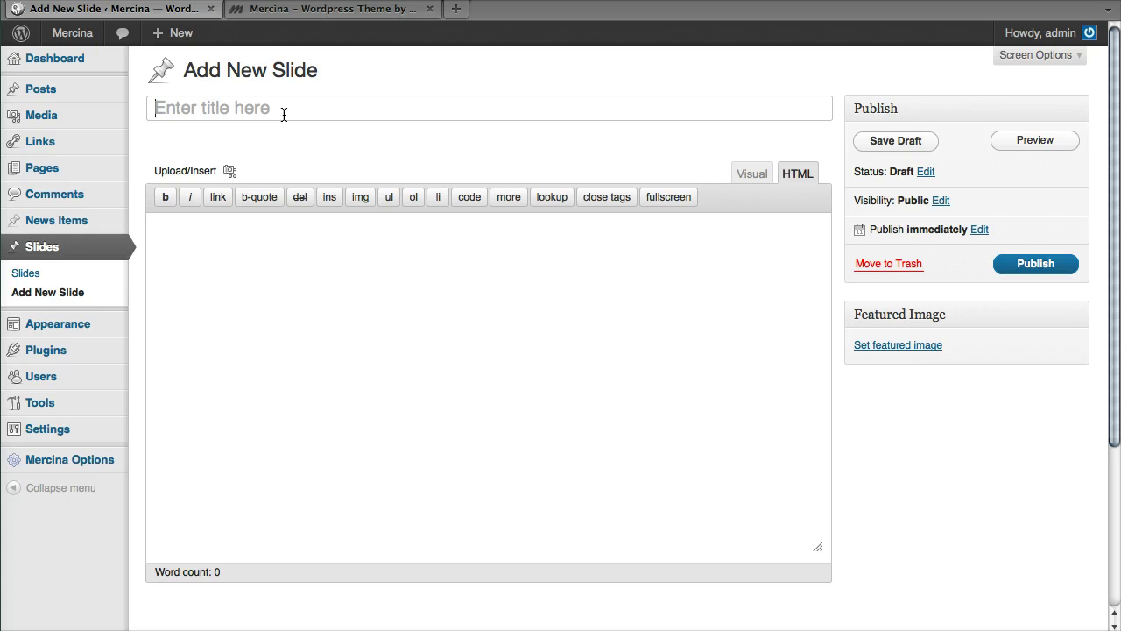
pyautogui.click(283, 114)
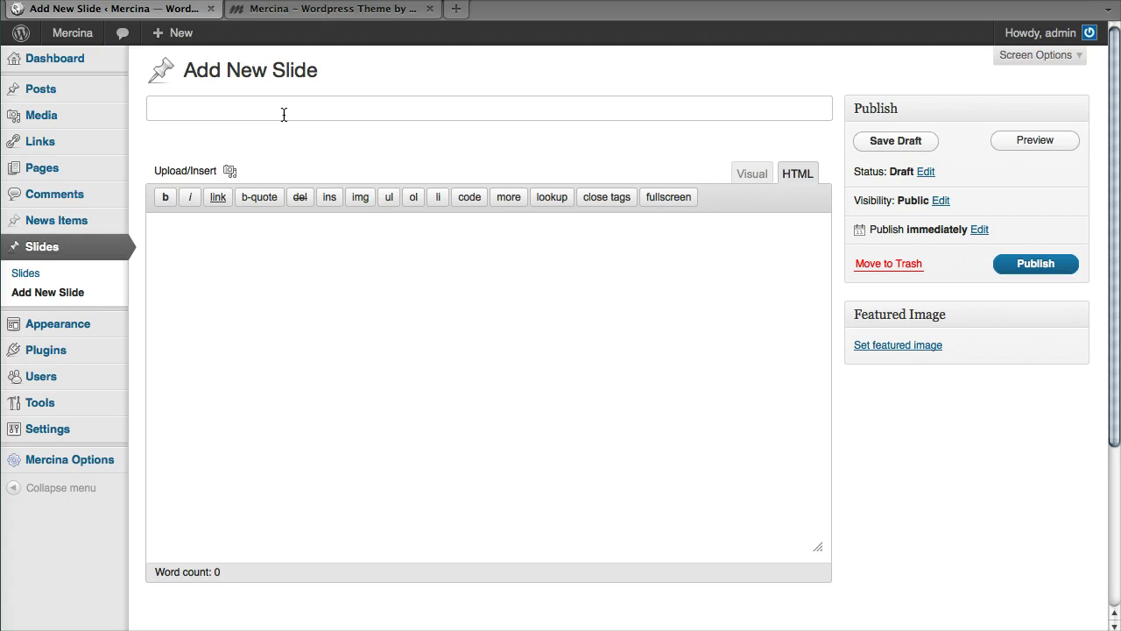
pyautogui.write('A CUSTOME')
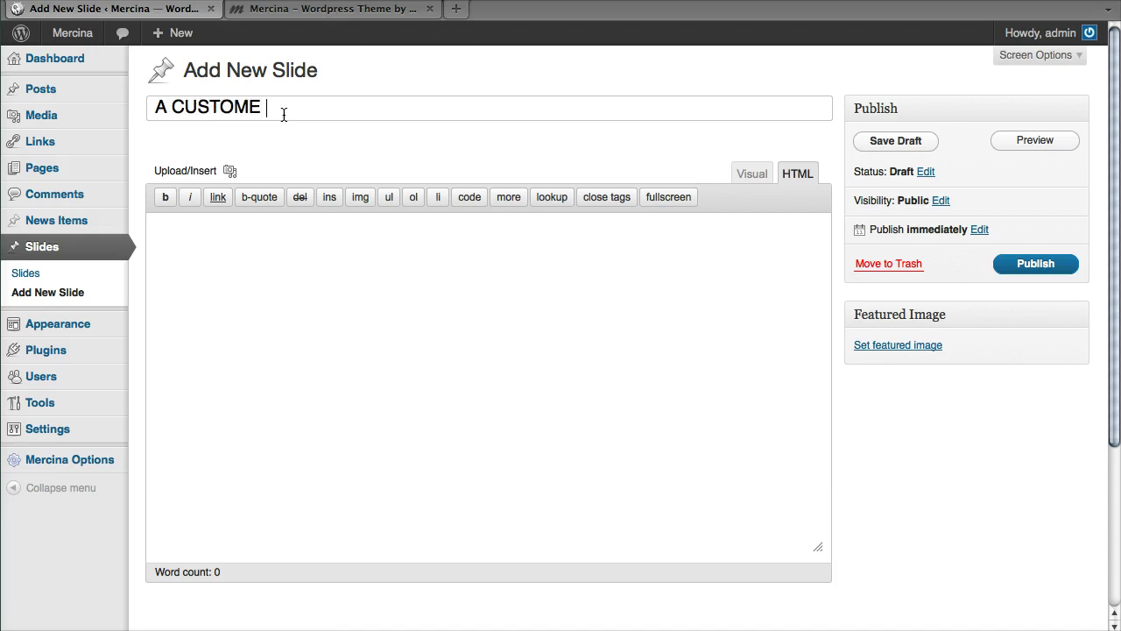
pyautogui.press('BackSpace')
pyautogui.press('BackSpace')
pyautogui.press('BackSpace')
pyautogui.press('BackSpace')
pyautogui.press('BackSpace')
pyautogui.press('BackSpace')
pyautogui.press('BackSpace')
pyautogui.press('BackSpace')
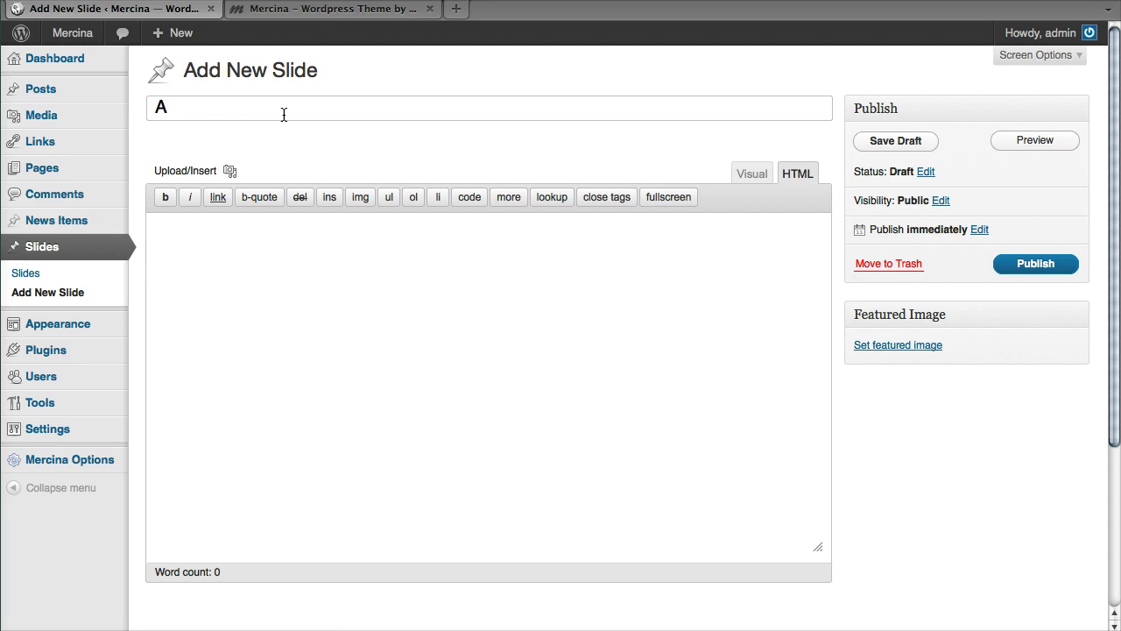
pyautogui.write('custom title')
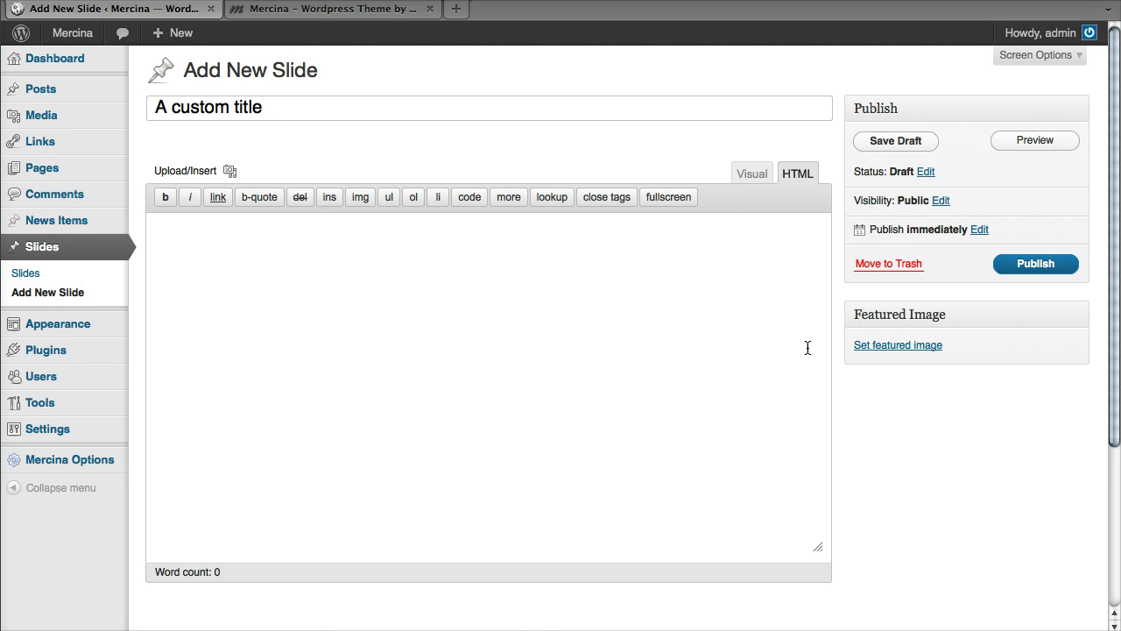
# Set bw_10, found on page 10 of the media library, as the slide's featured image
pyautogui.click(876, 350)
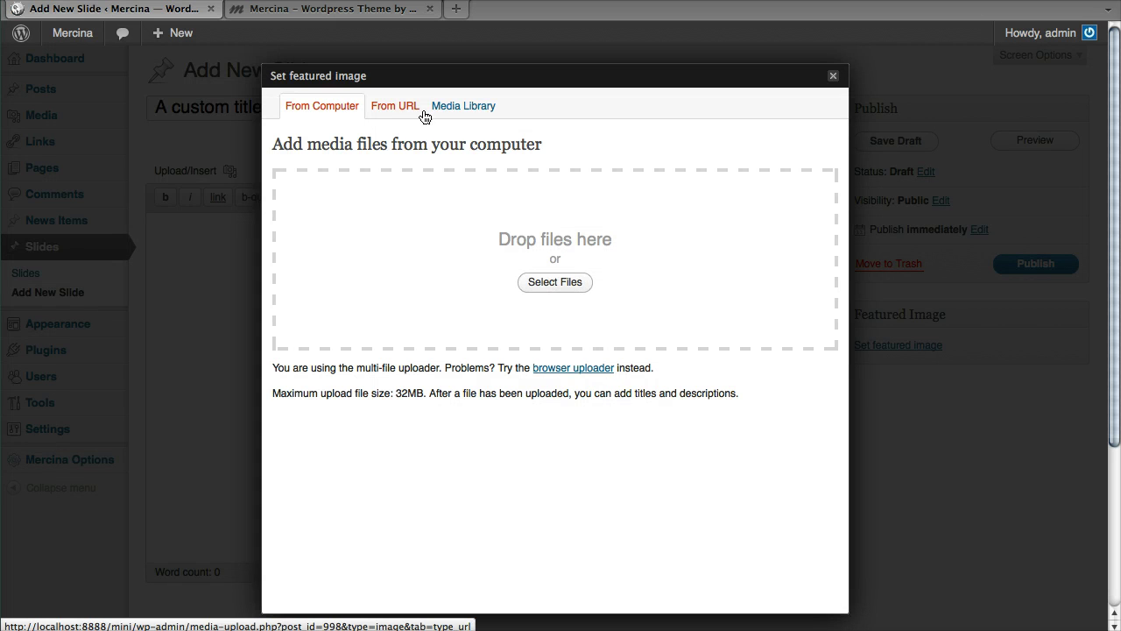
pyautogui.click(439, 109)
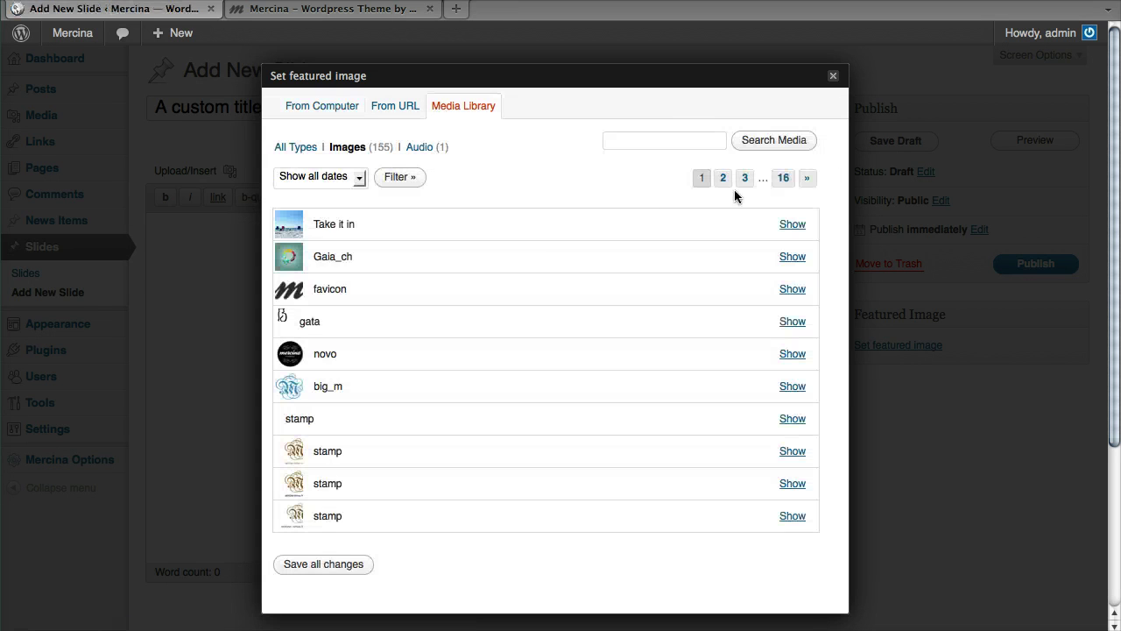
pyautogui.click(780, 180)
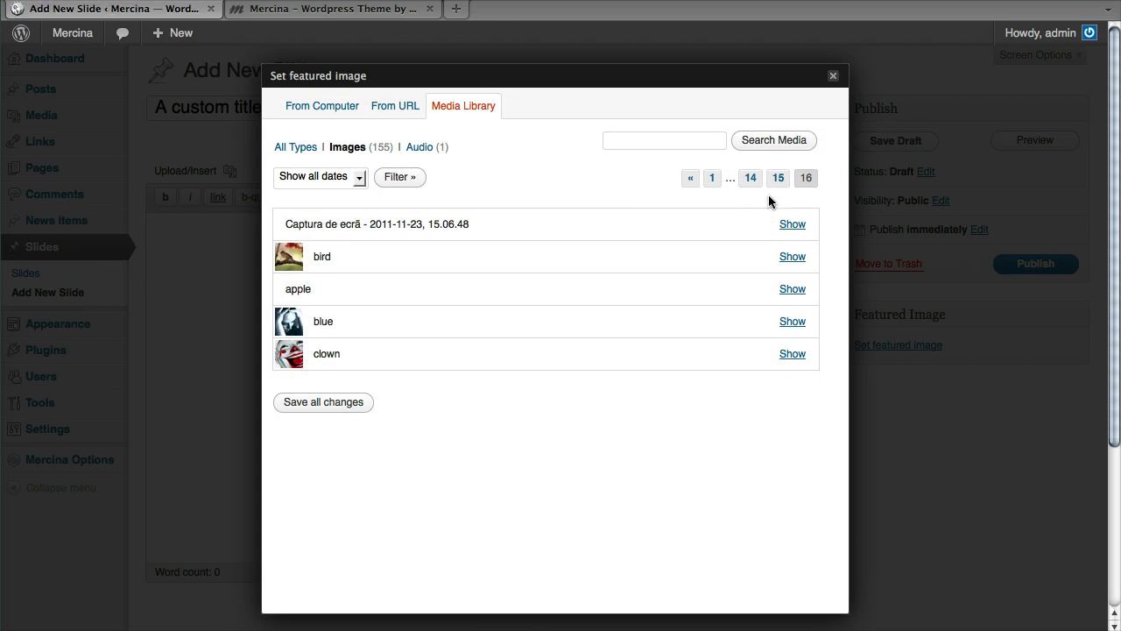
pyautogui.click(779, 184)
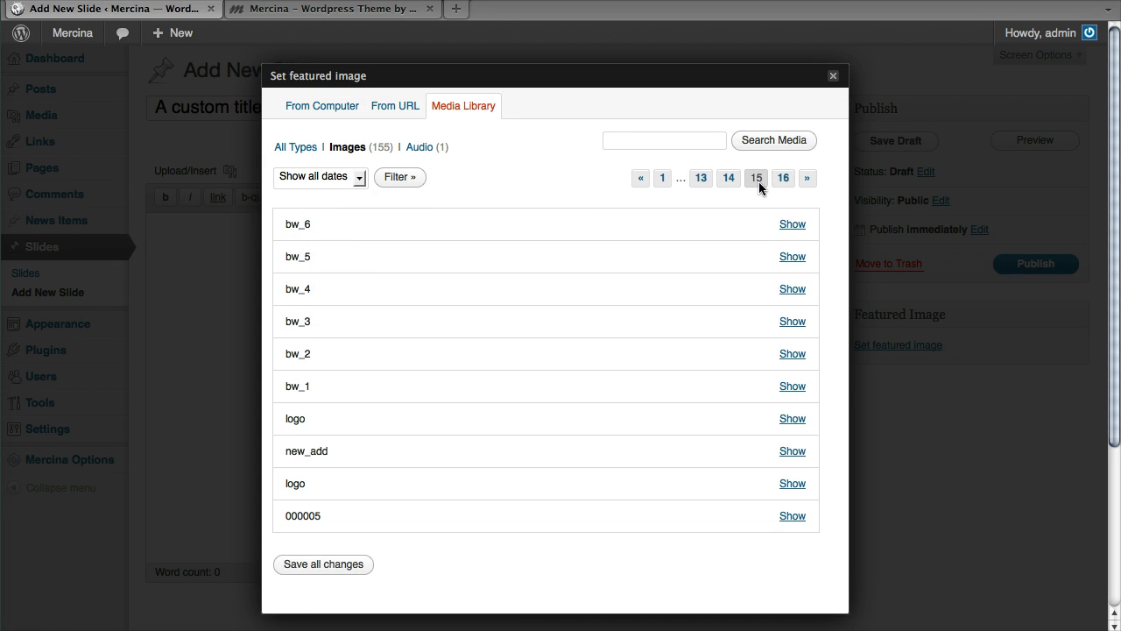
pyautogui.click(729, 180)
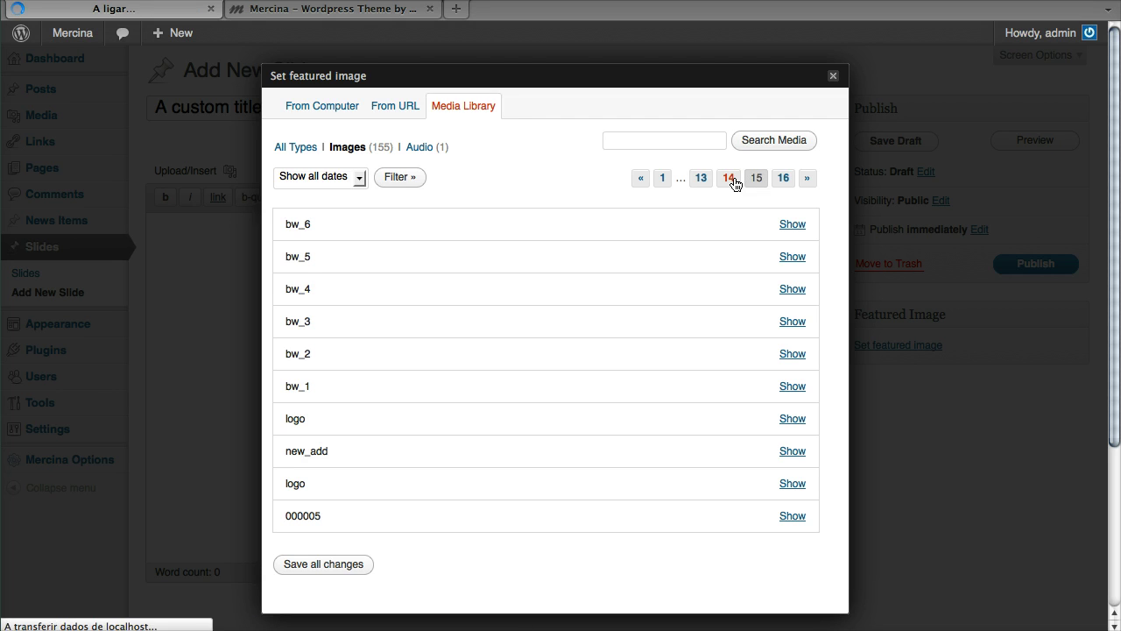
pyautogui.click(672, 180)
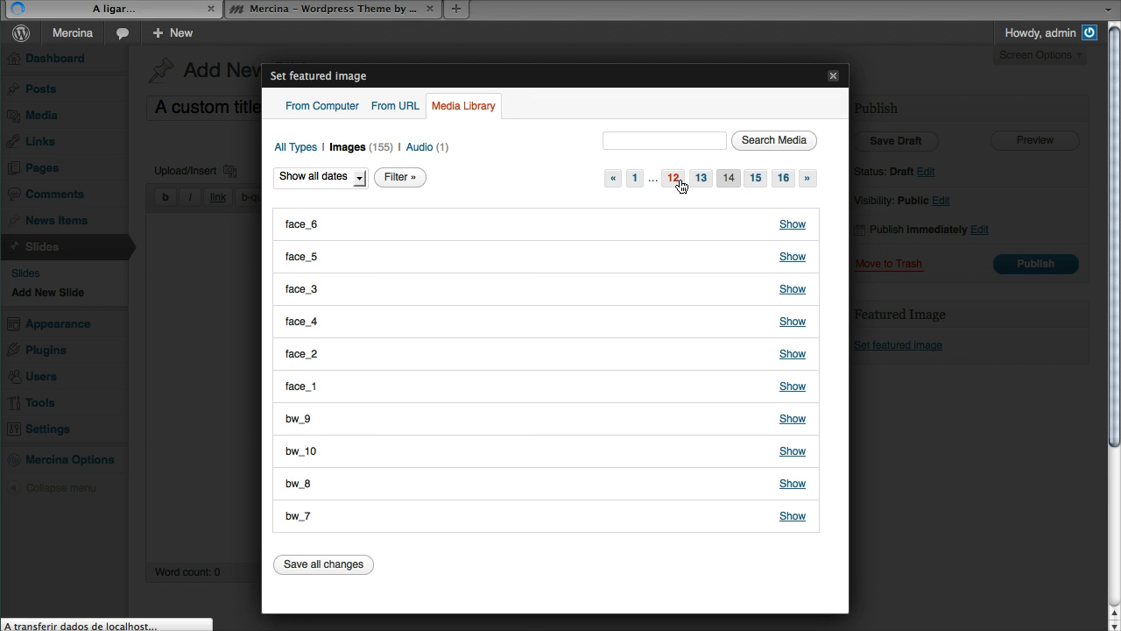
pyautogui.click(635, 180)
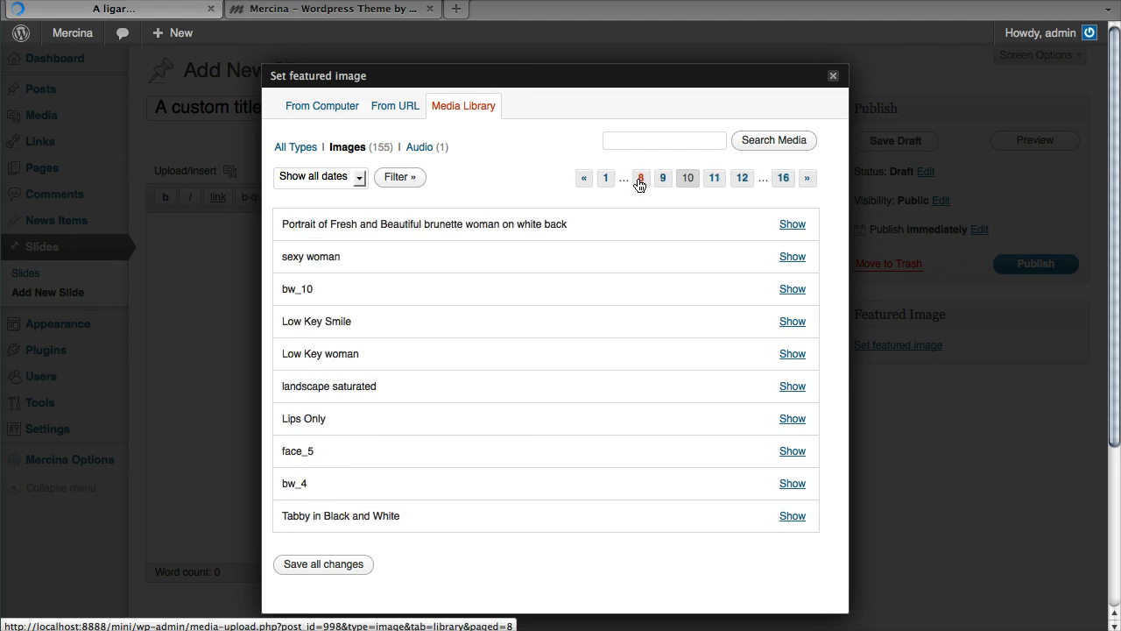
pyautogui.click(792, 289)
pyautogui.scroll(-3, 644, 341)
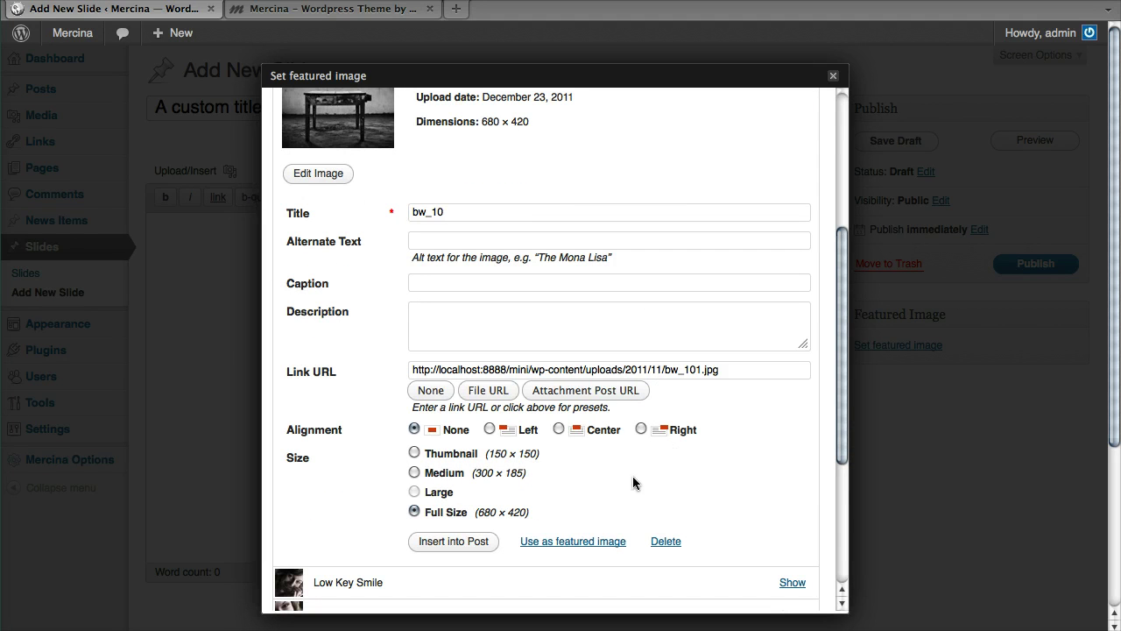
pyautogui.click(581, 541)
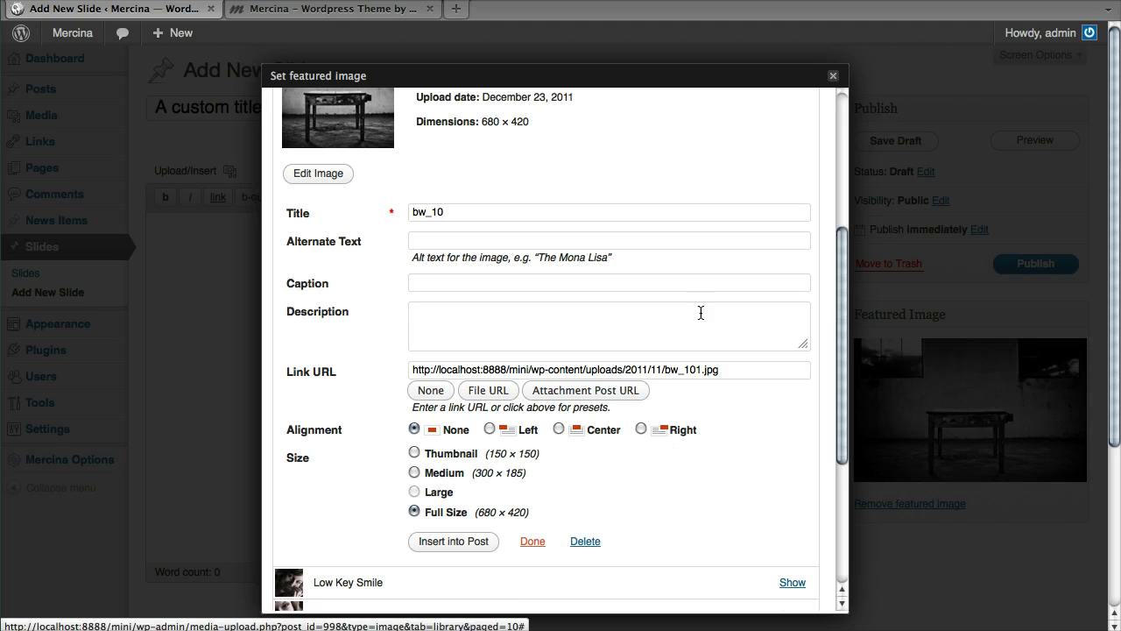
pyautogui.click(832, 79)
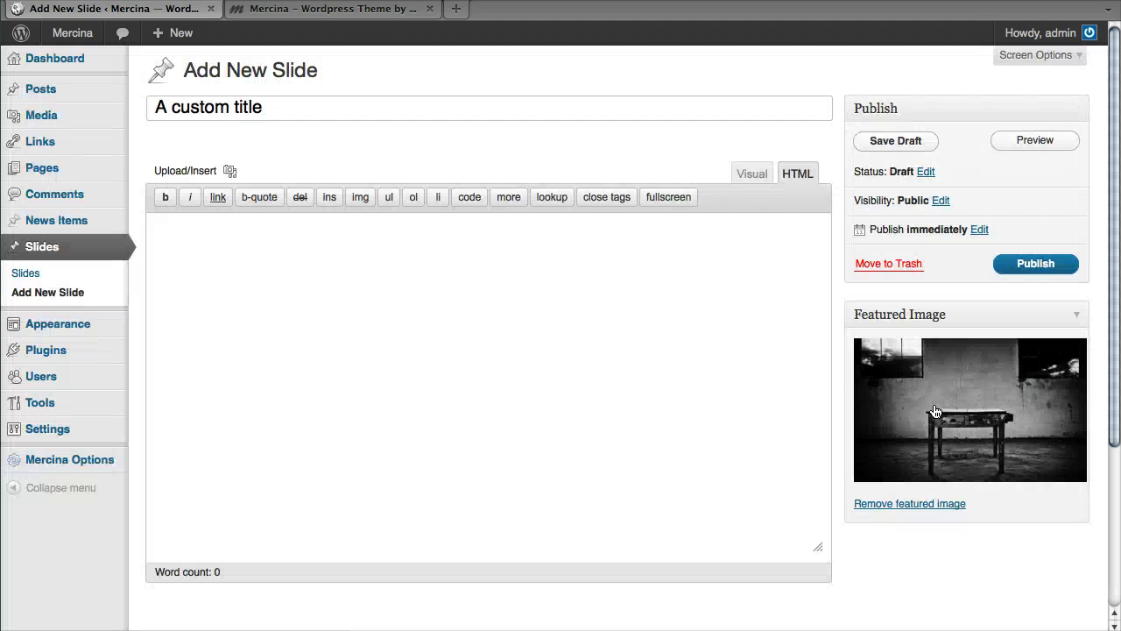
# Publish the slide and reload the Mercina homepage to see it in the slider
pyautogui.click(1021, 265)
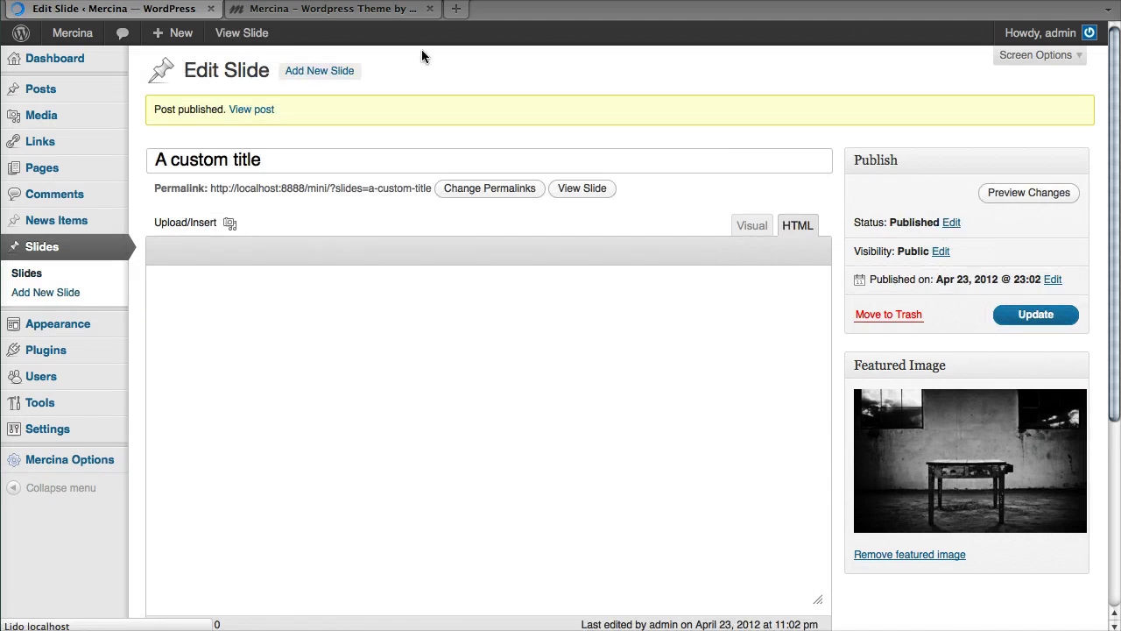
pyautogui.click(383, 10)
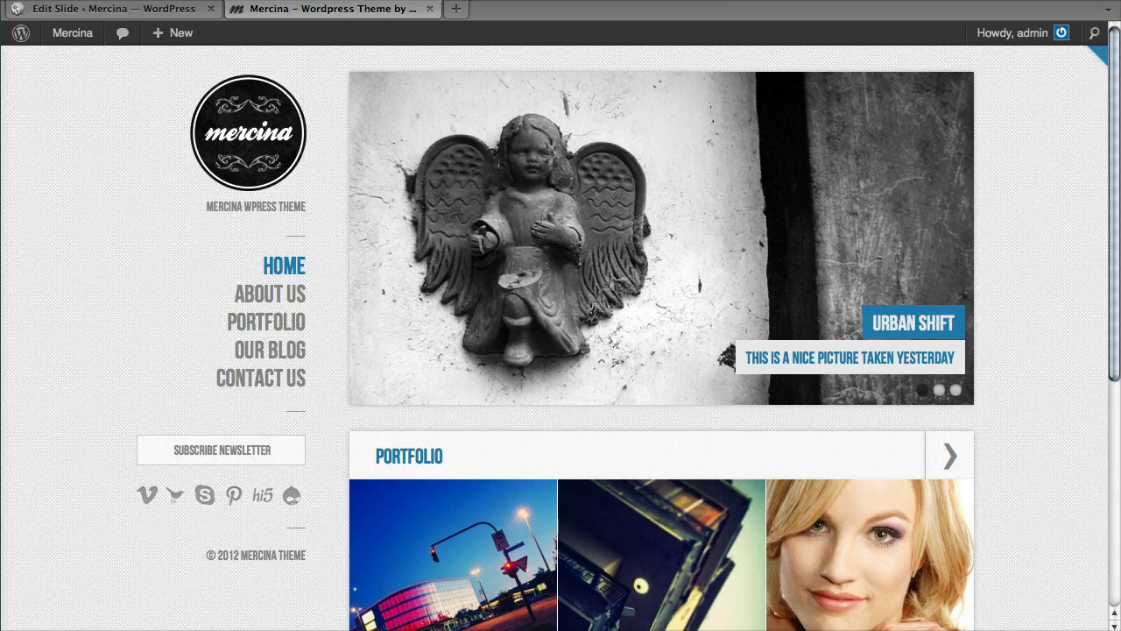
pyautogui.press('super+r')
# Add body text 'This is the second line', update the slide, and recheck the homepage
pyautogui.click(171, 9)
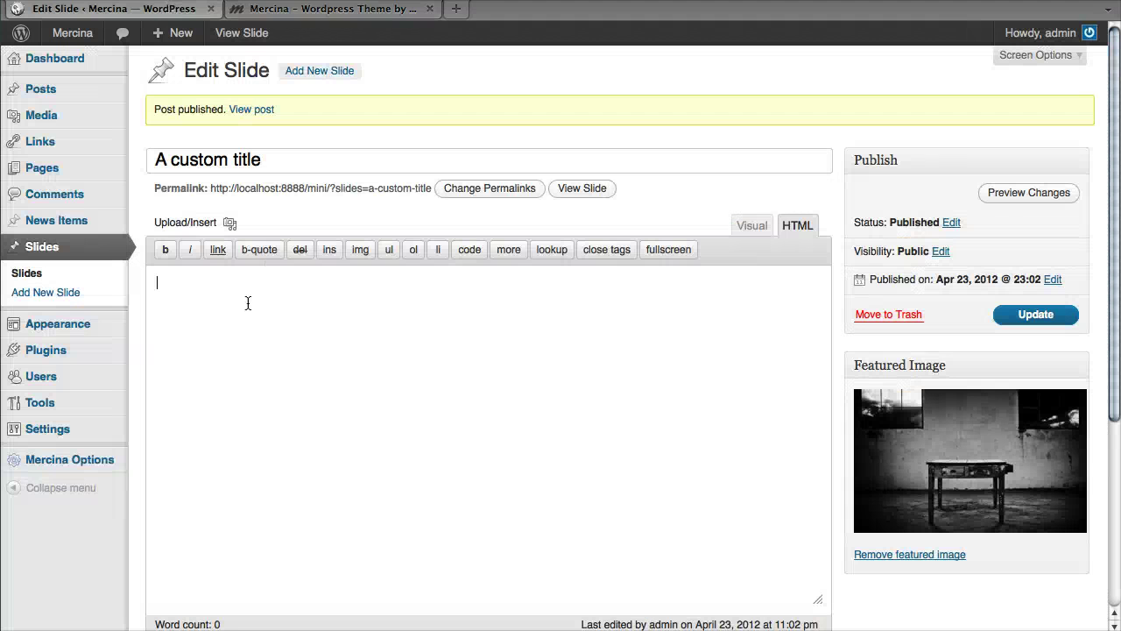
pyautogui.write('This is the second line')
pyautogui.click(1036, 315)
pyautogui.click(363, 10)
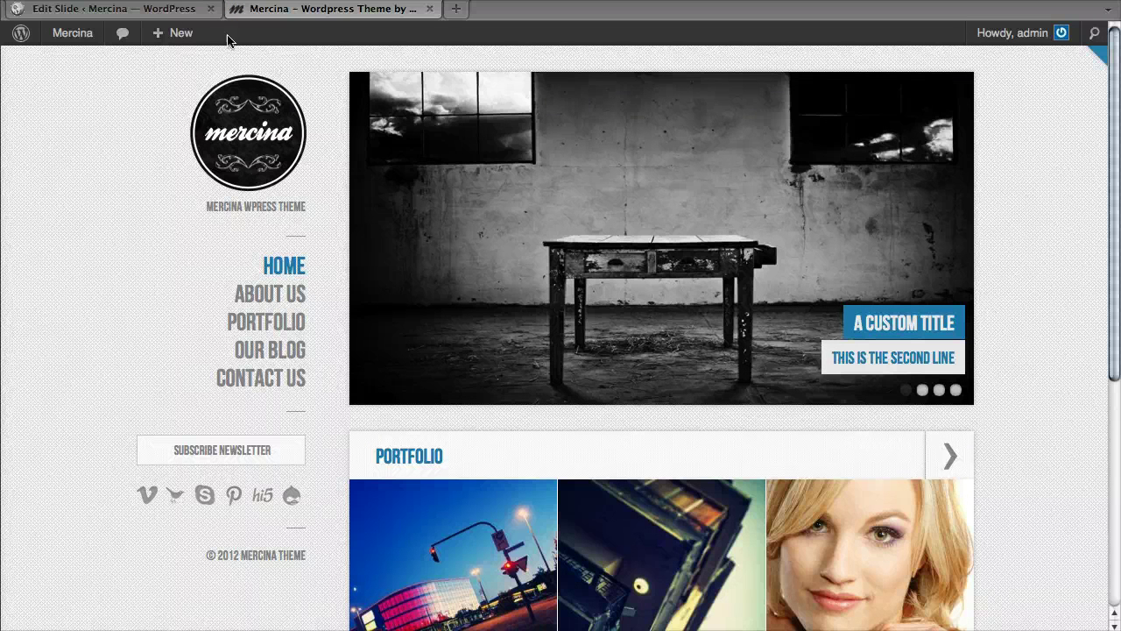
pyautogui.click(138, 12)
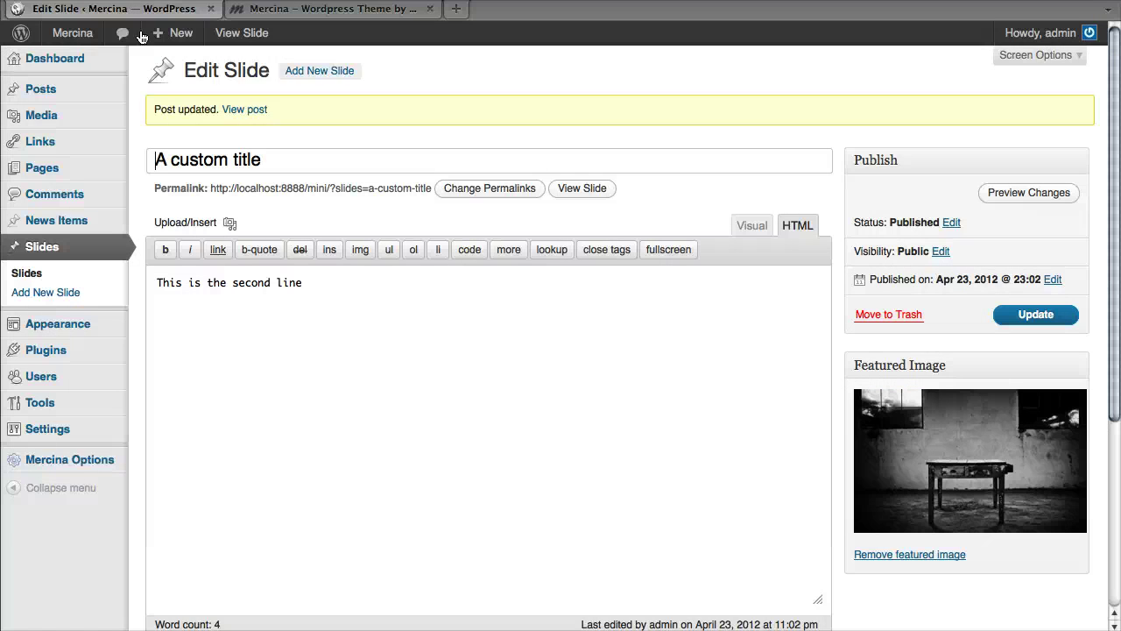
pyautogui.scroll(-3, 471, 325)
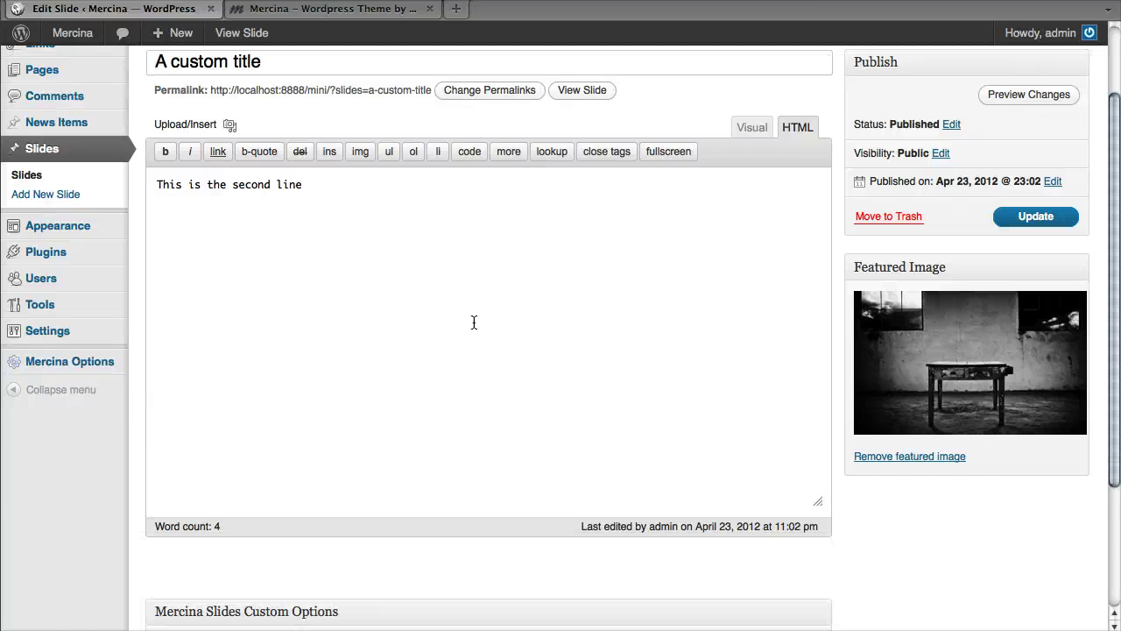
pyautogui.scroll(-3, 474, 322)
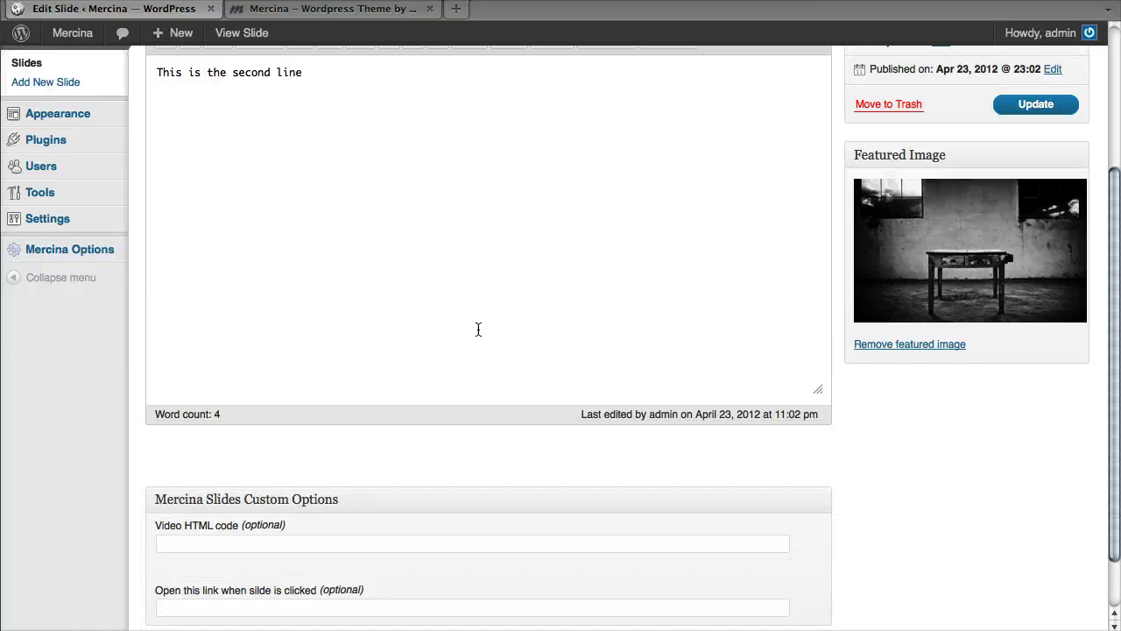
pyautogui.scroll(-2, 479, 328)
pyautogui.click(382, 479)
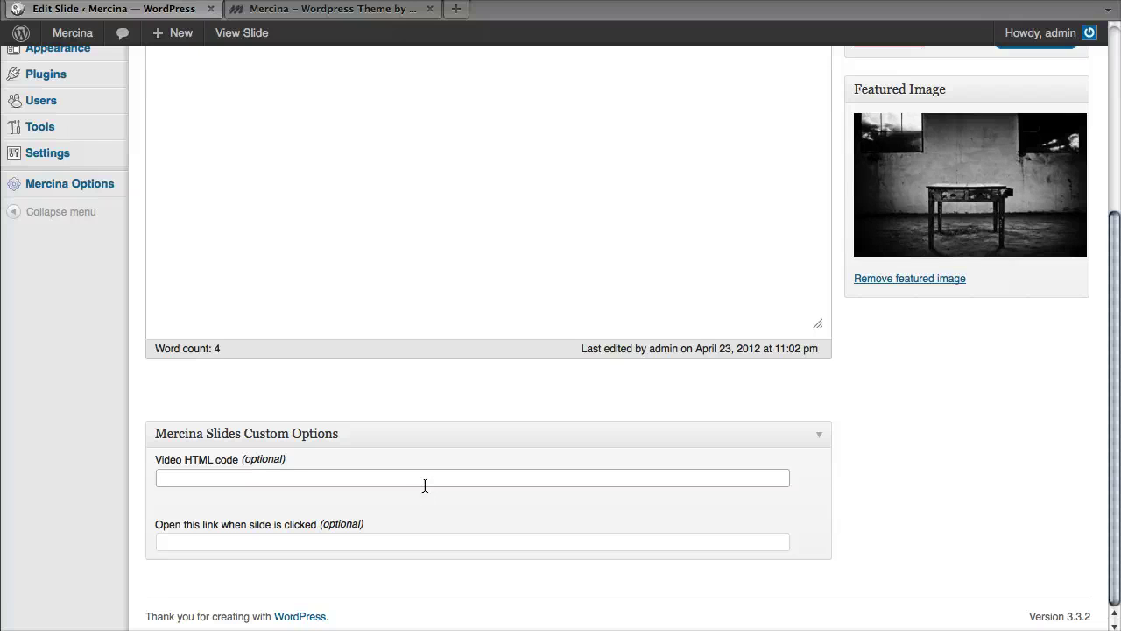
pyautogui.click(364, 542)
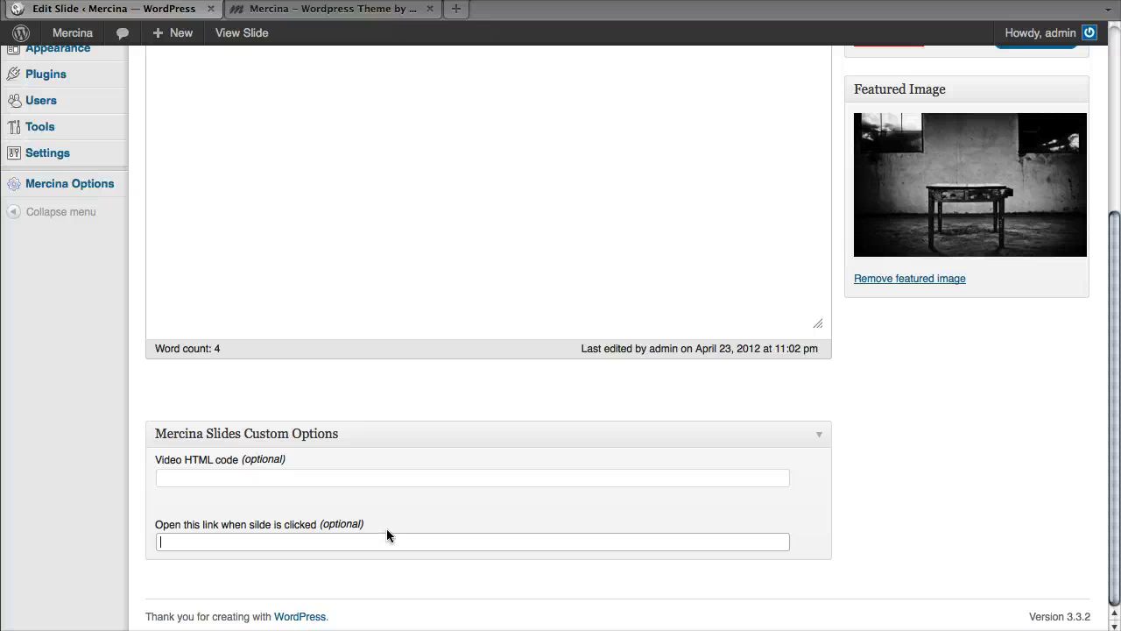
pyautogui.write('www.google.pt')
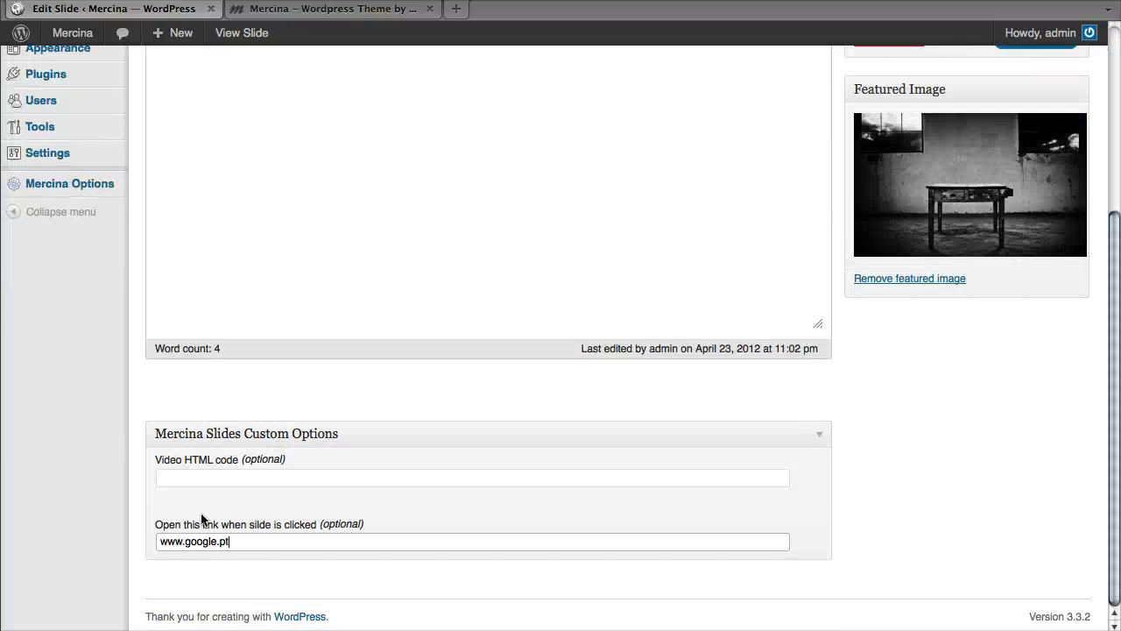
pyautogui.click(161, 541)
pyautogui.write('http://')
pyautogui.scroll(5, 259, 543)
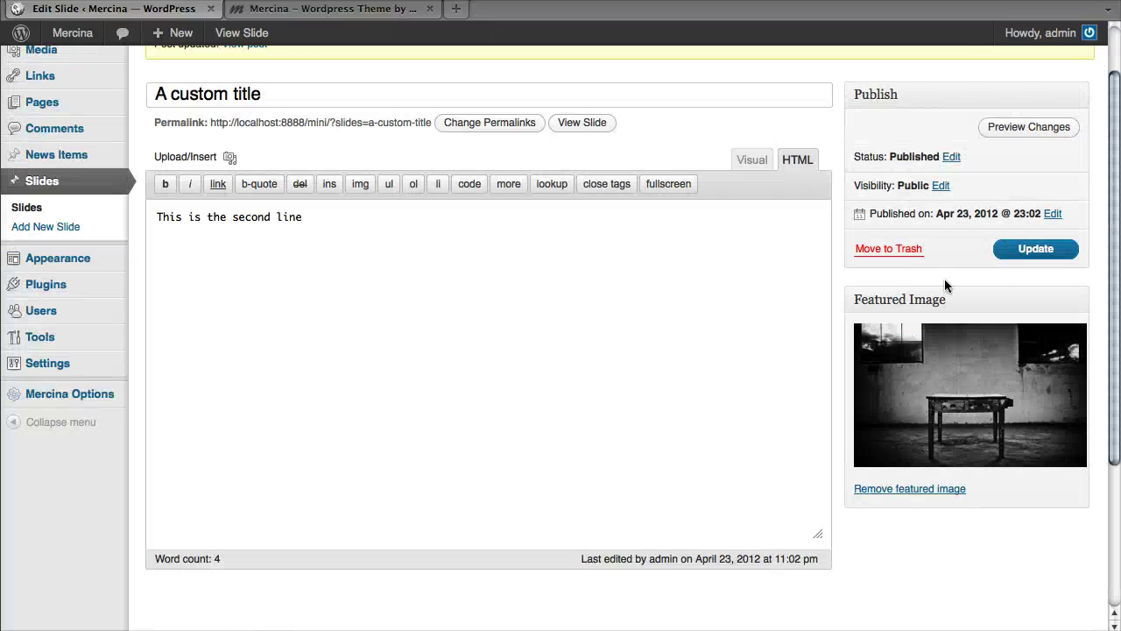
pyautogui.click(1026, 254)
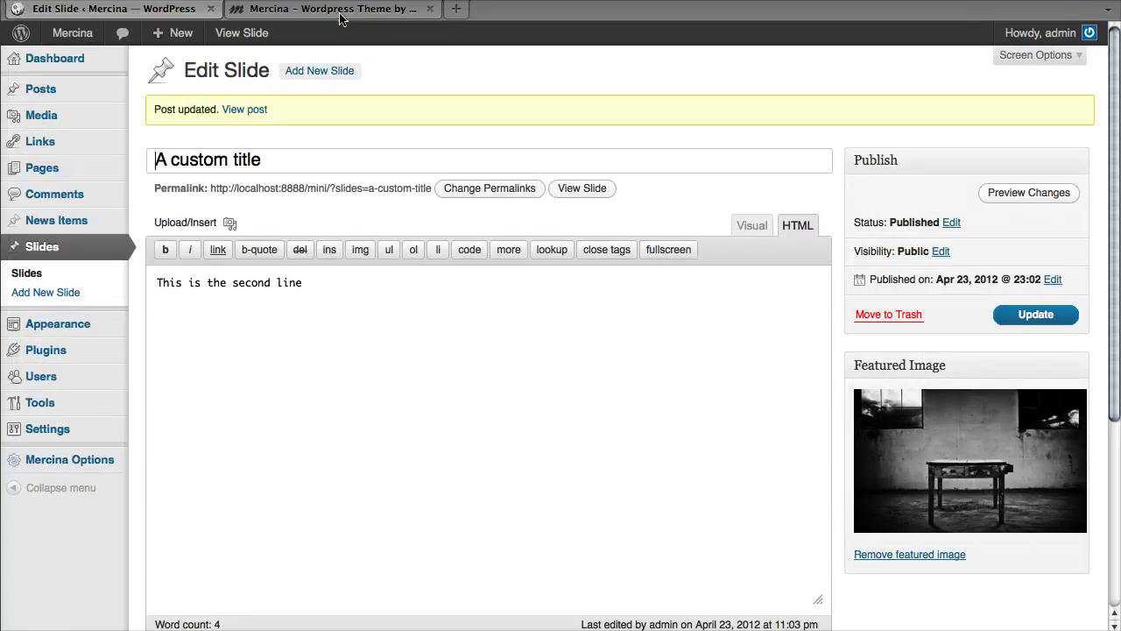
# Reload the homepage, confirm clicking the slide opens Google, then go back
pyautogui.click(343, 16)
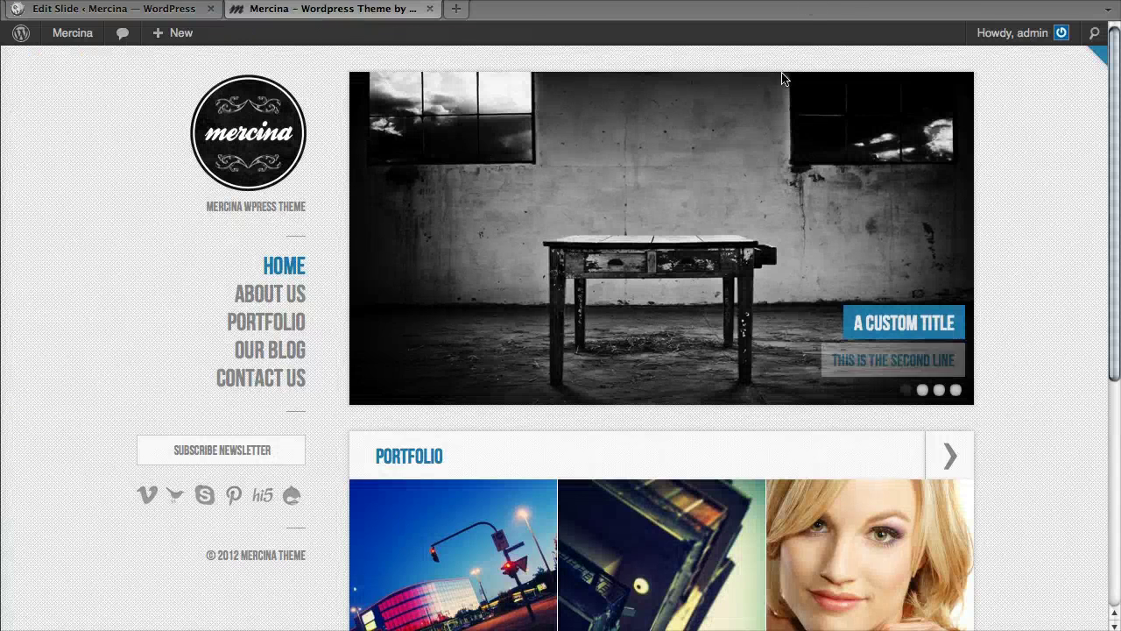
pyautogui.press('super+r')
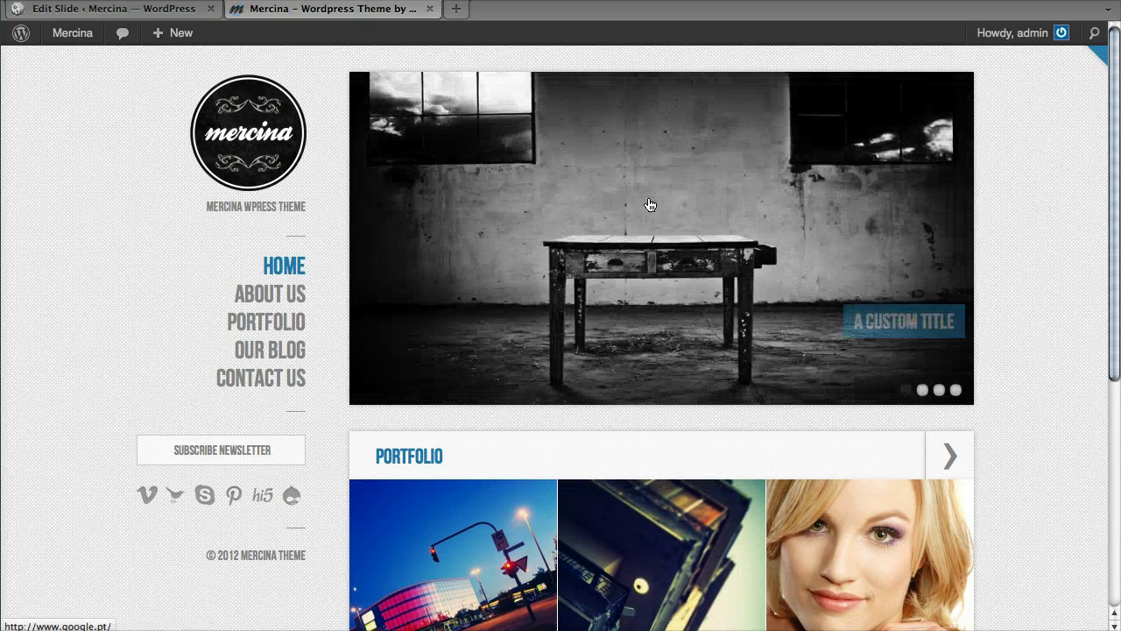
pyautogui.click(647, 204)
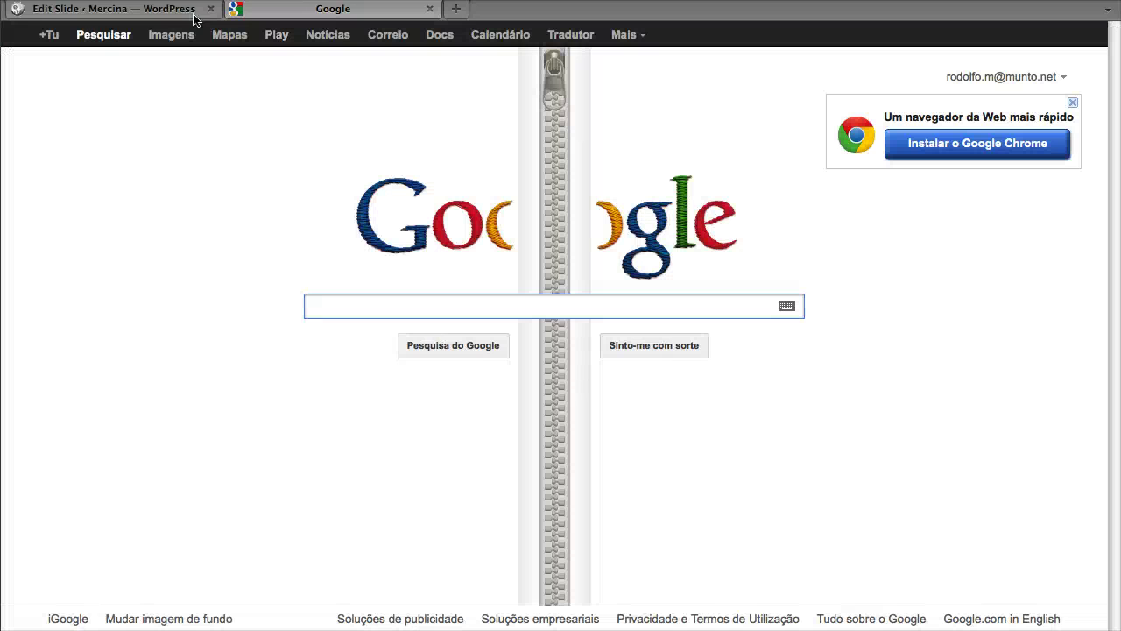
pyautogui.press('super+bracketleft')
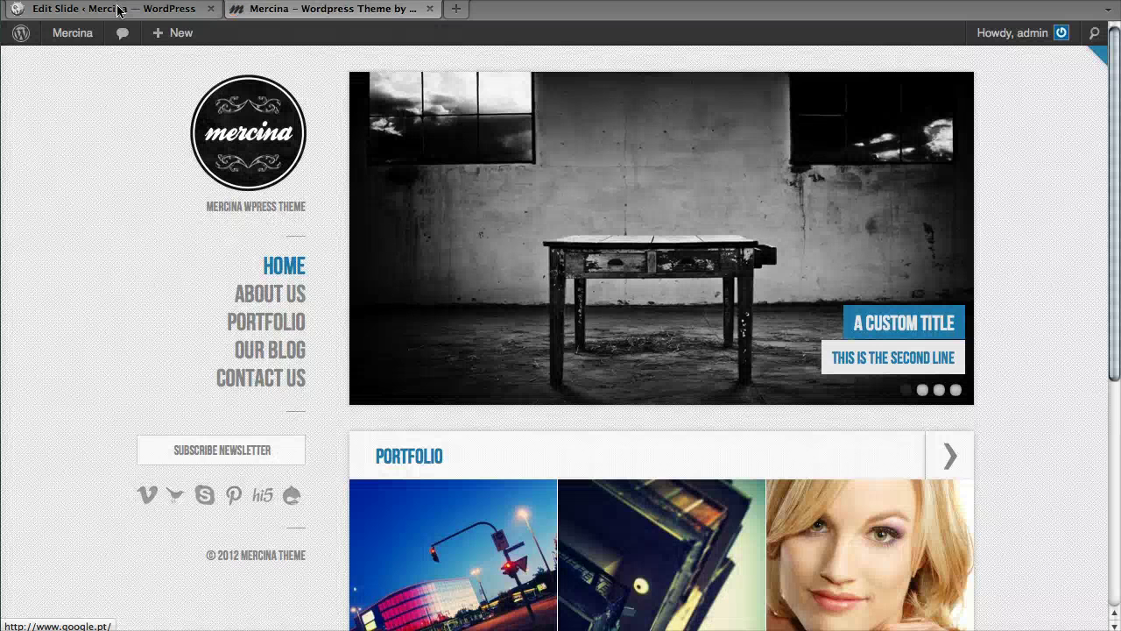
# In Mercina Options > Homepage, keep the autoplay slideshow set to Yes
pyautogui.click(118, 10)
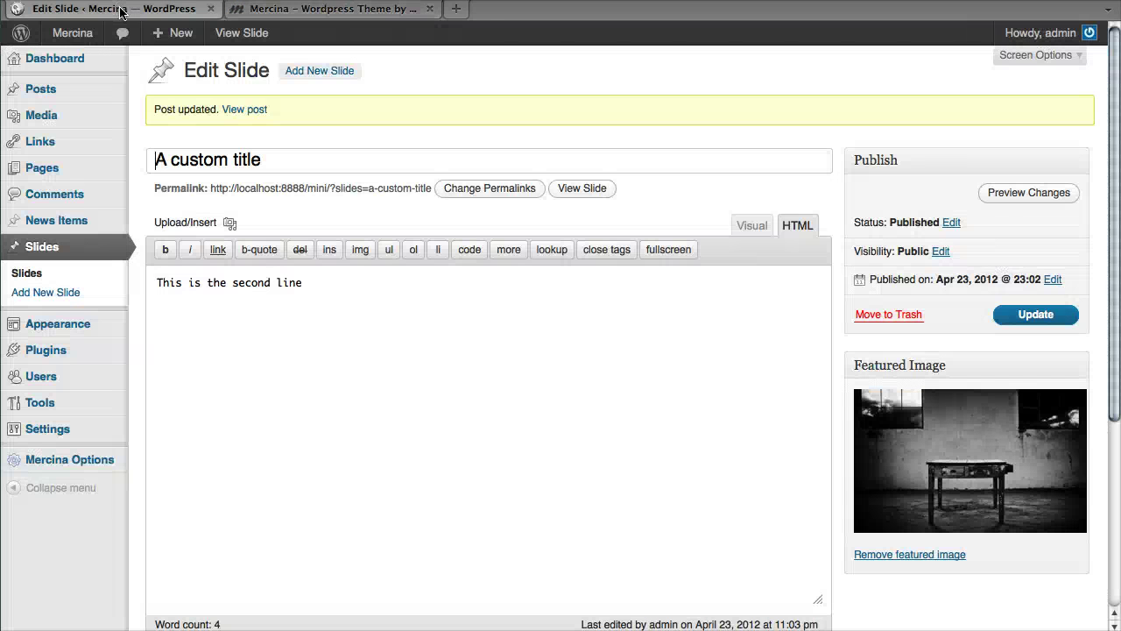
pyautogui.click(99, 464)
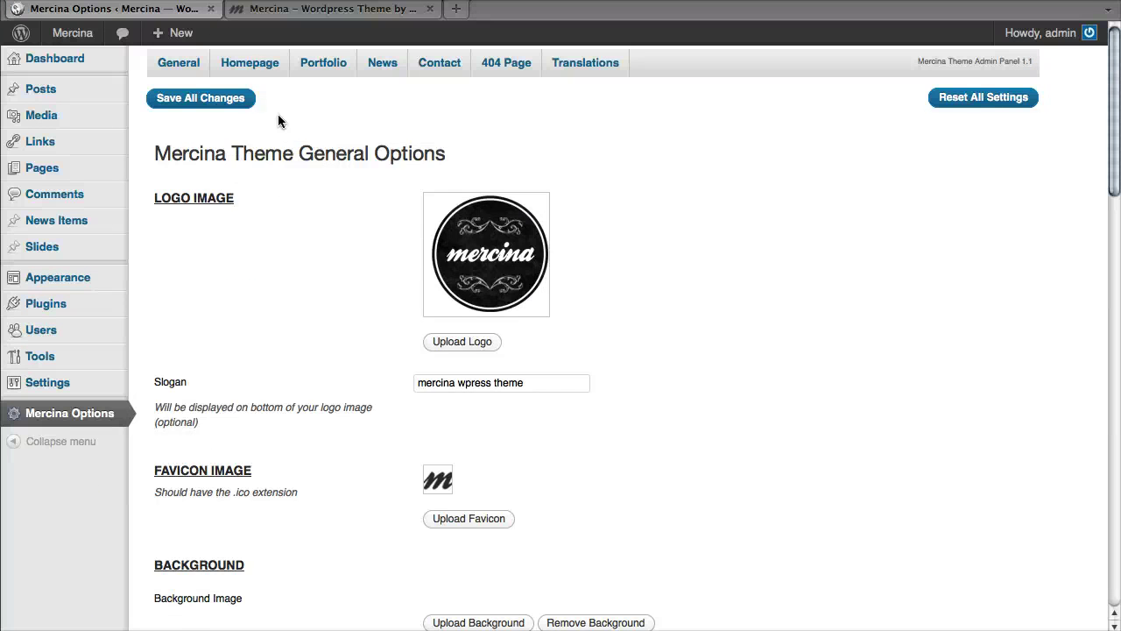
pyautogui.click(254, 65)
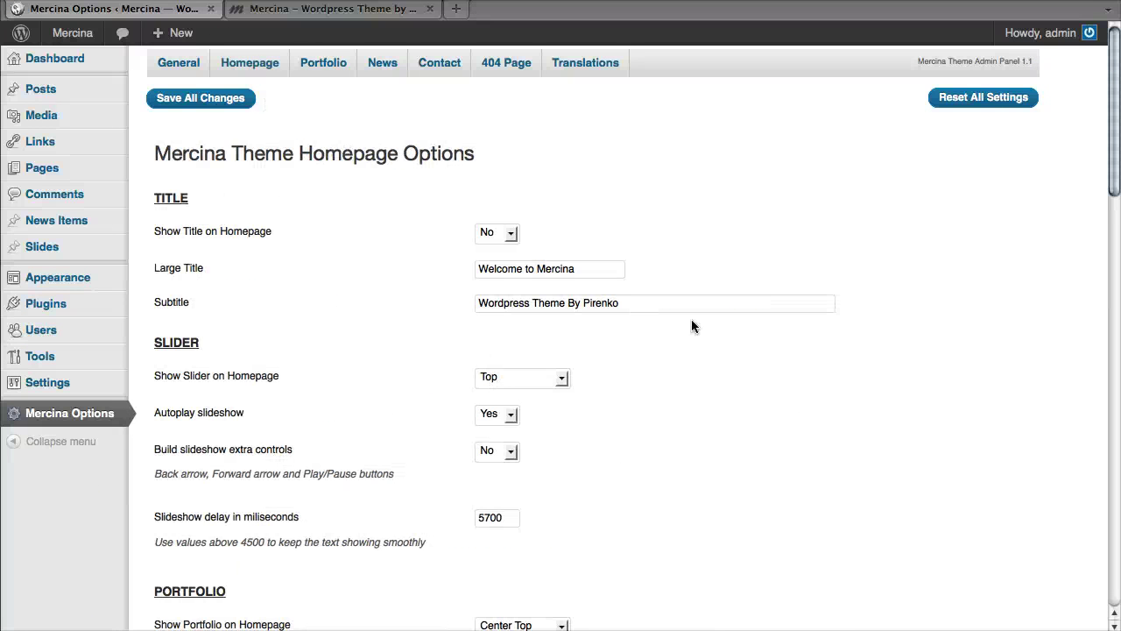
pyautogui.scroll(-1, 346, 388)
pyautogui.scroll(1, 321, 288)
pyautogui.scroll(-2, 343, 324)
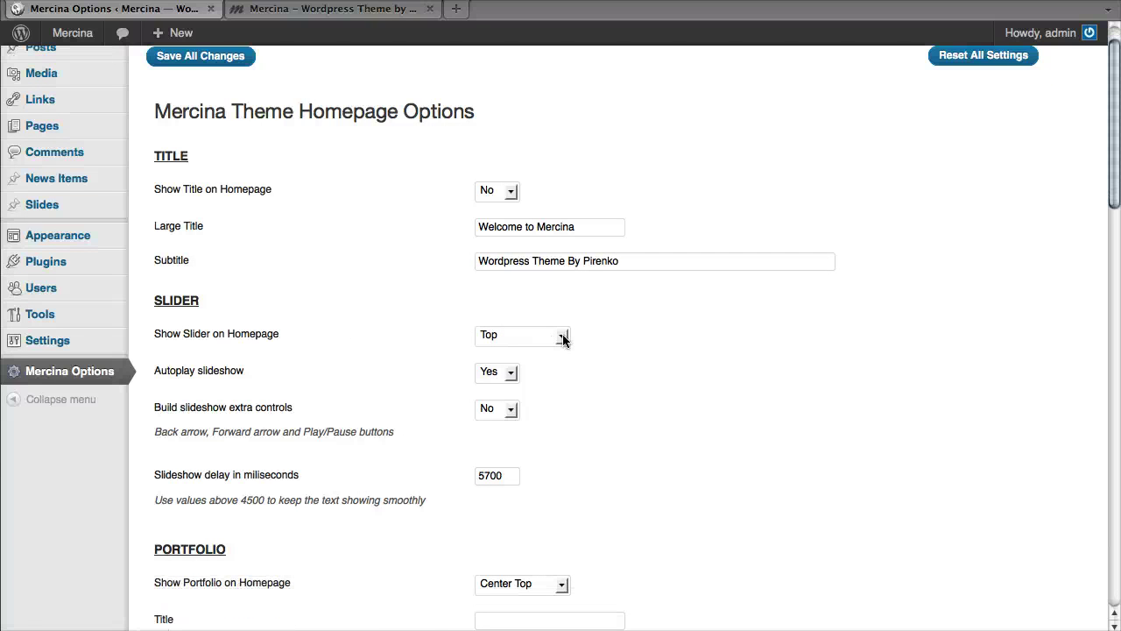
pyautogui.scroll(-2, 550, 365)
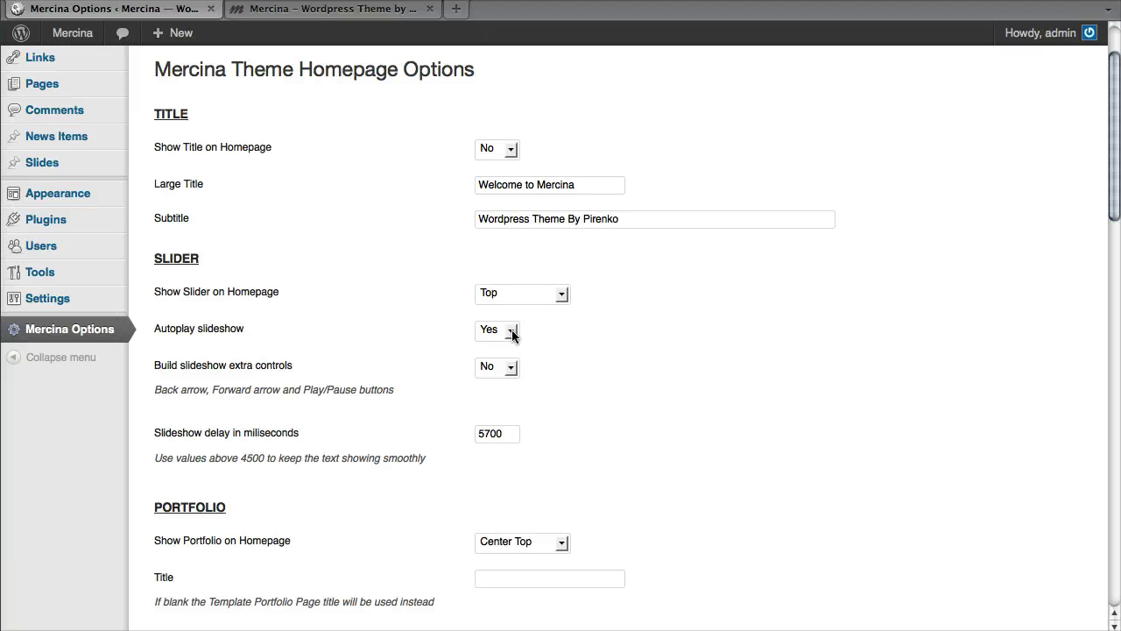
pyautogui.click(513, 336)
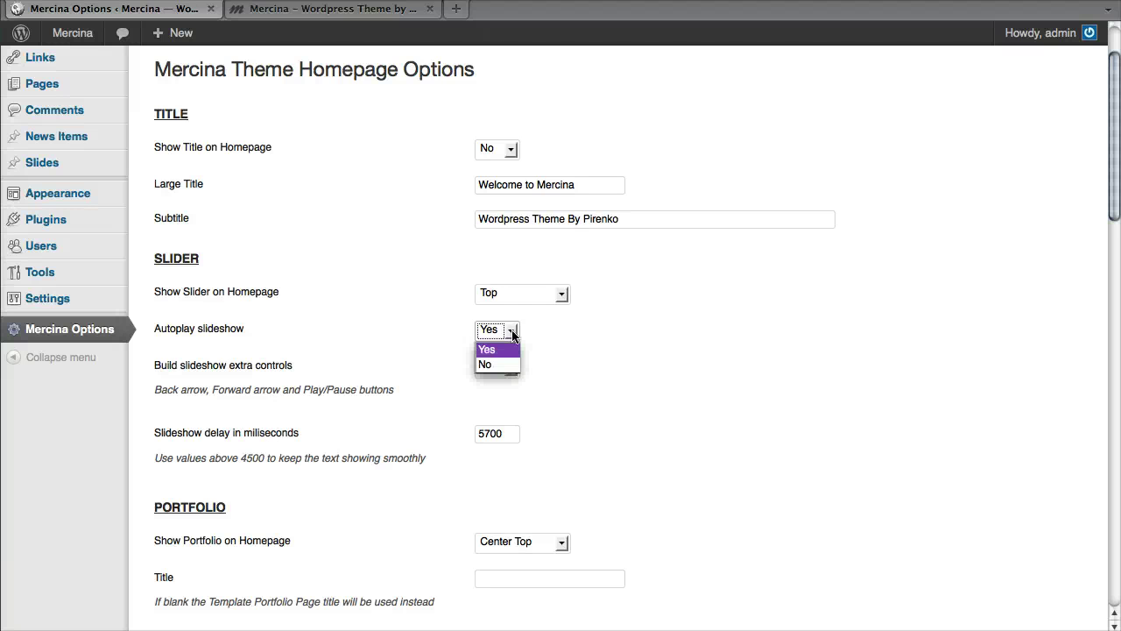
pyautogui.click(514, 336)
# Set 'Build slideshow extra controls' to Yes and save all changes
pyautogui.scroll(-1, 558, 339)
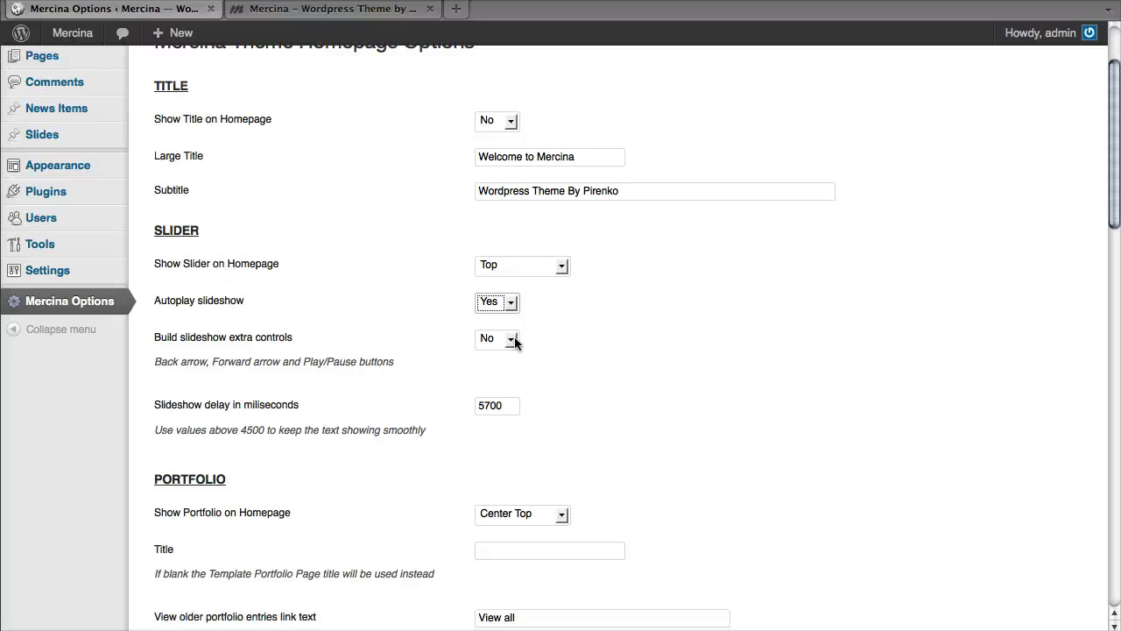
pyautogui.click(512, 343)
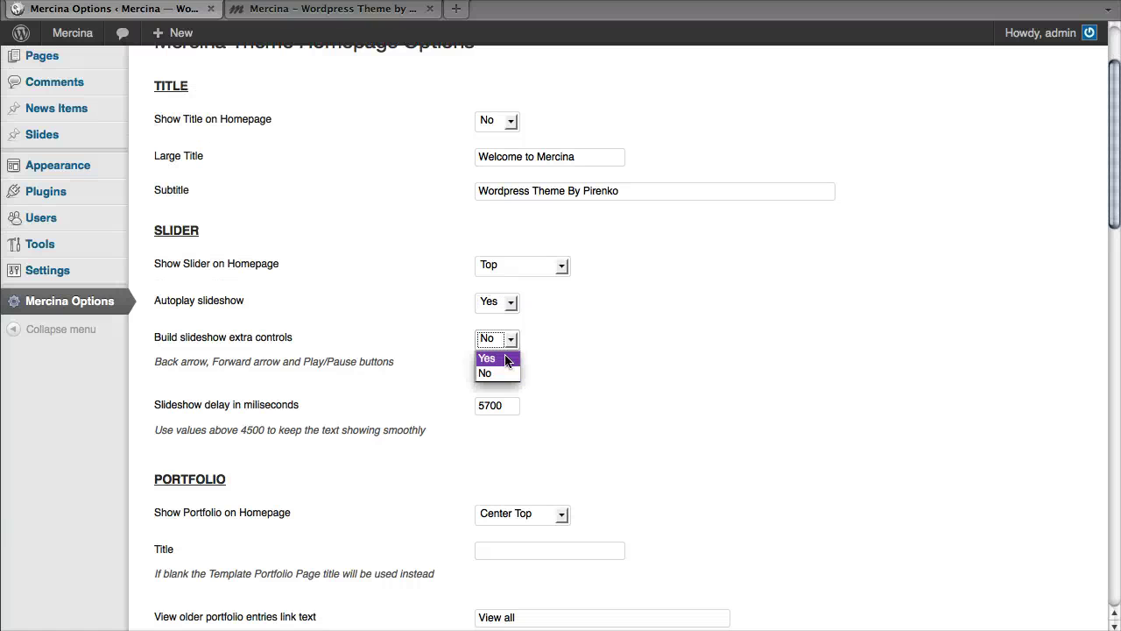
pyautogui.click(507, 360)
pyautogui.scroll(3, 602, 381)
pyautogui.scroll(-1, 606, 382)
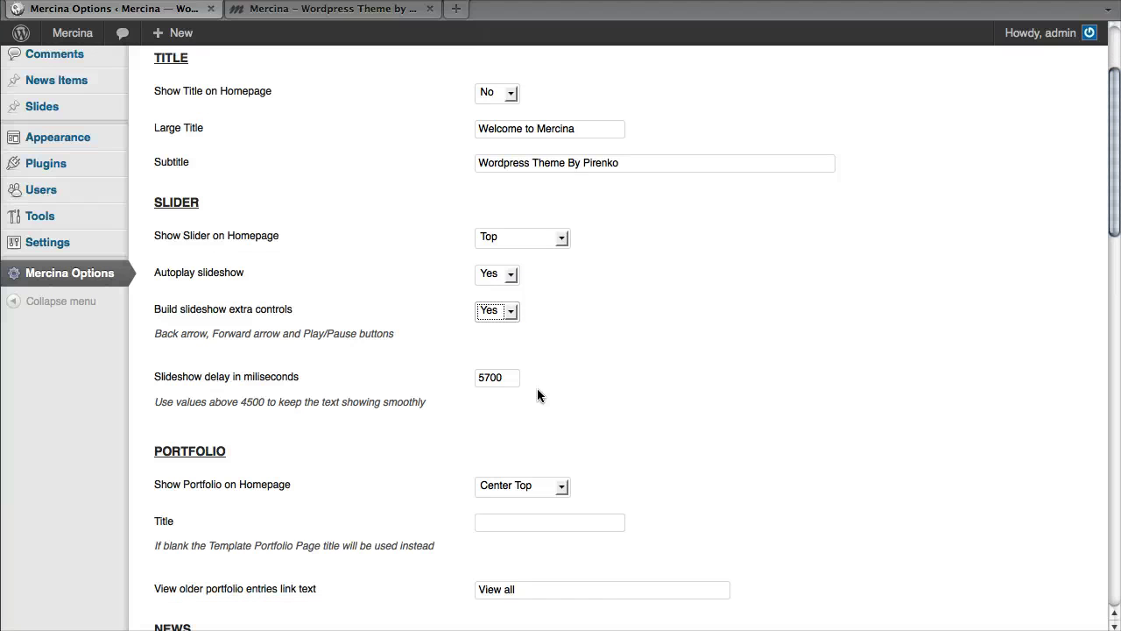
pyautogui.scroll(1, 403, 401)
pyautogui.scroll(2, 401, 396)
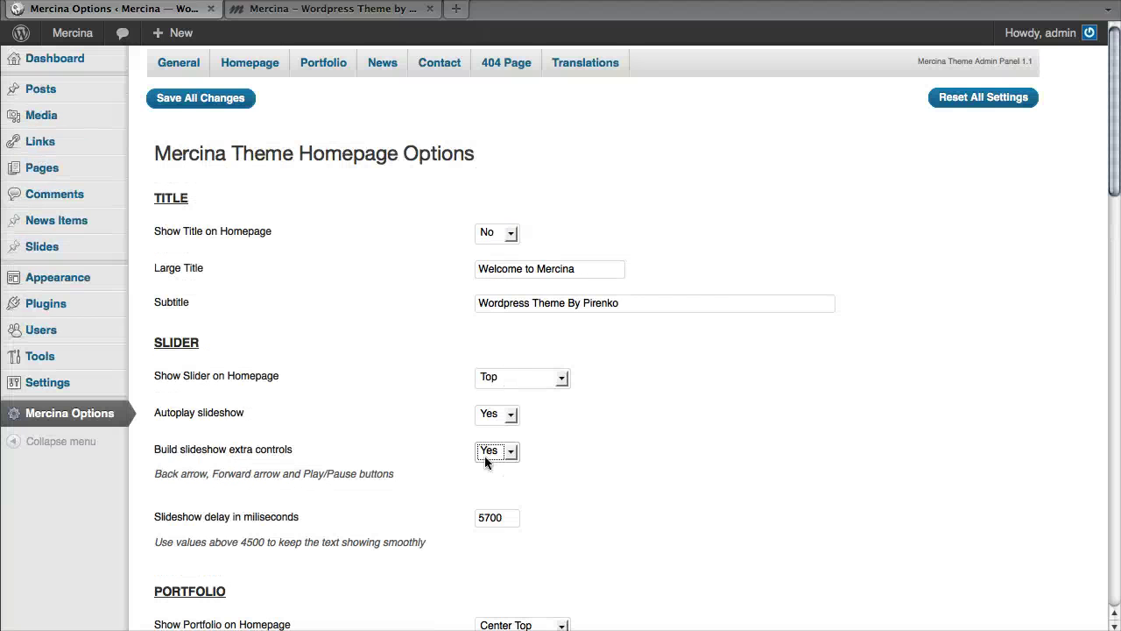
pyautogui.click(230, 100)
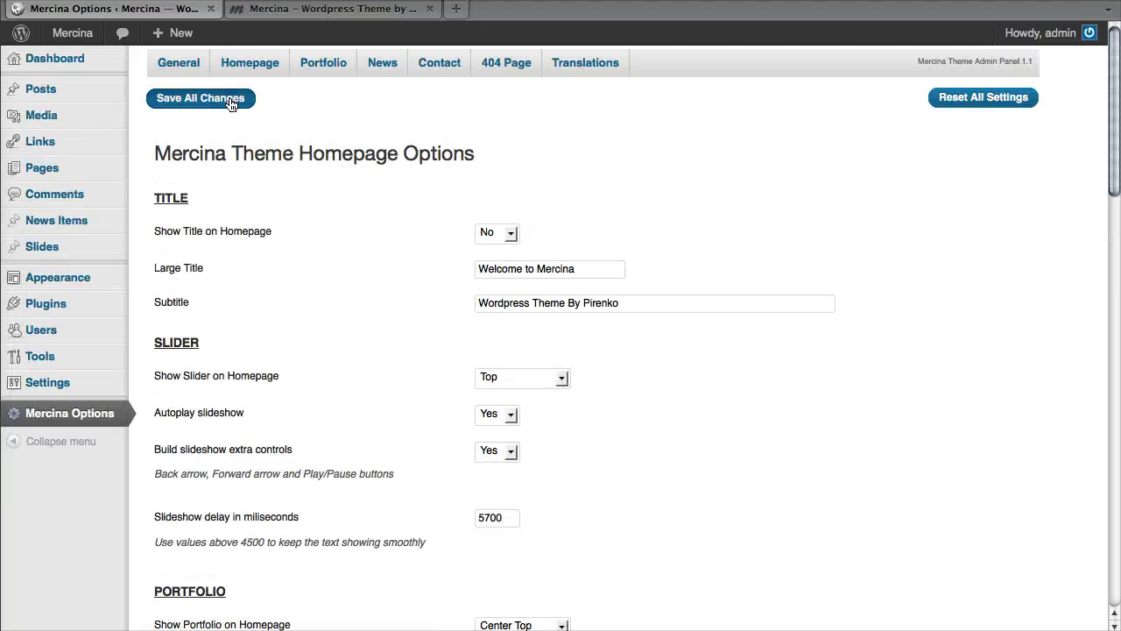
# On the homepage slider, test pause and next-slide controls, then return to theme options
pyautogui.click(379, 16)
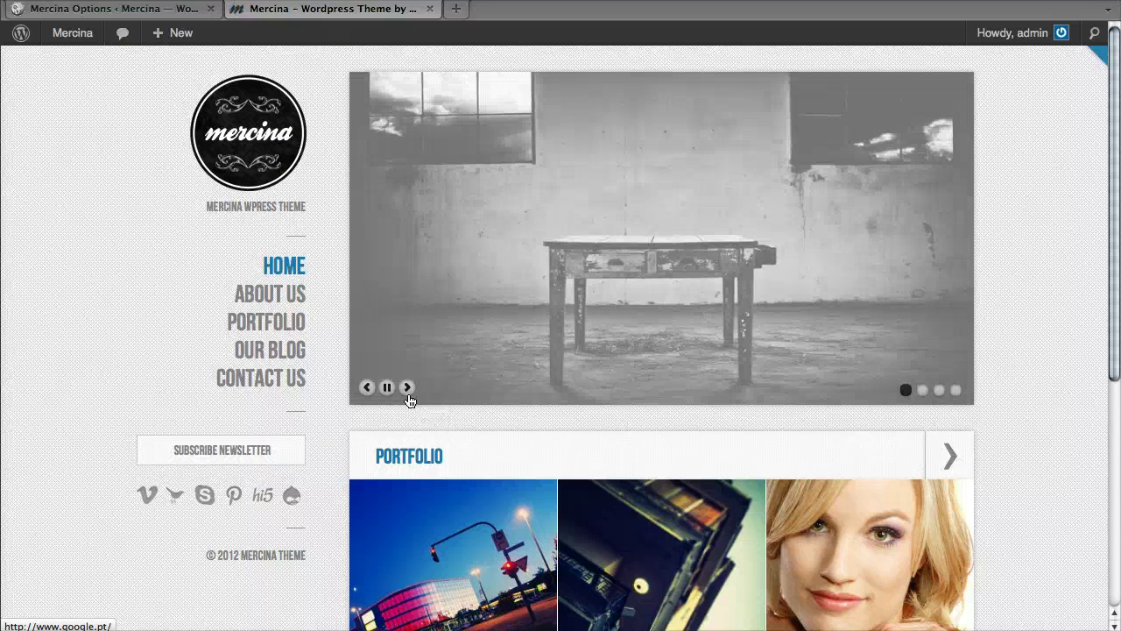
pyautogui.click(387, 391)
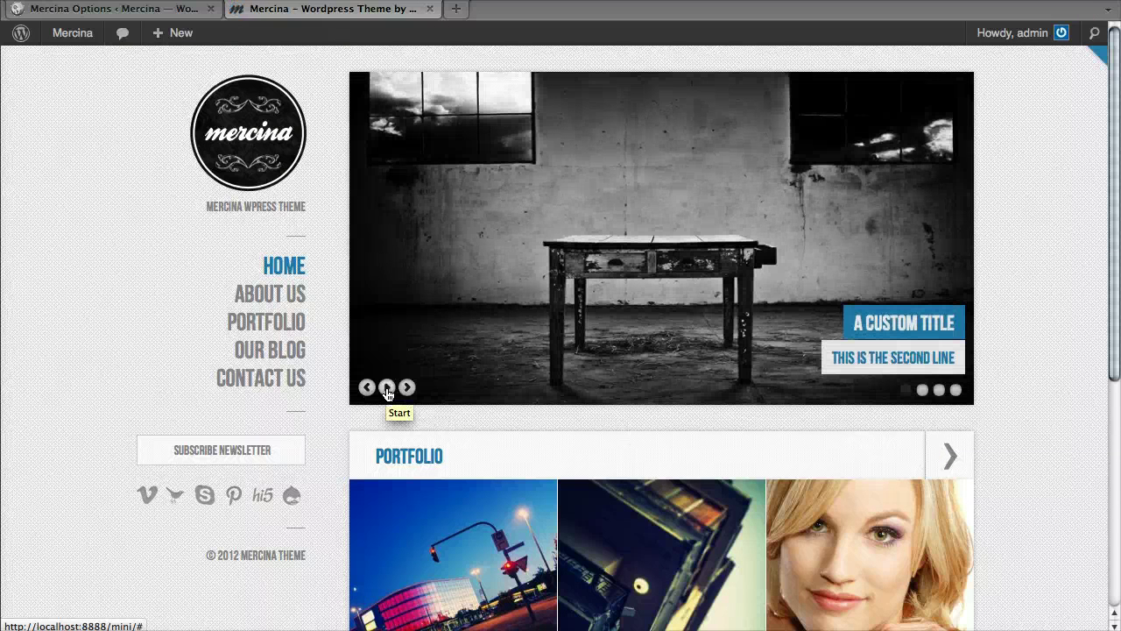
pyautogui.click(405, 390)
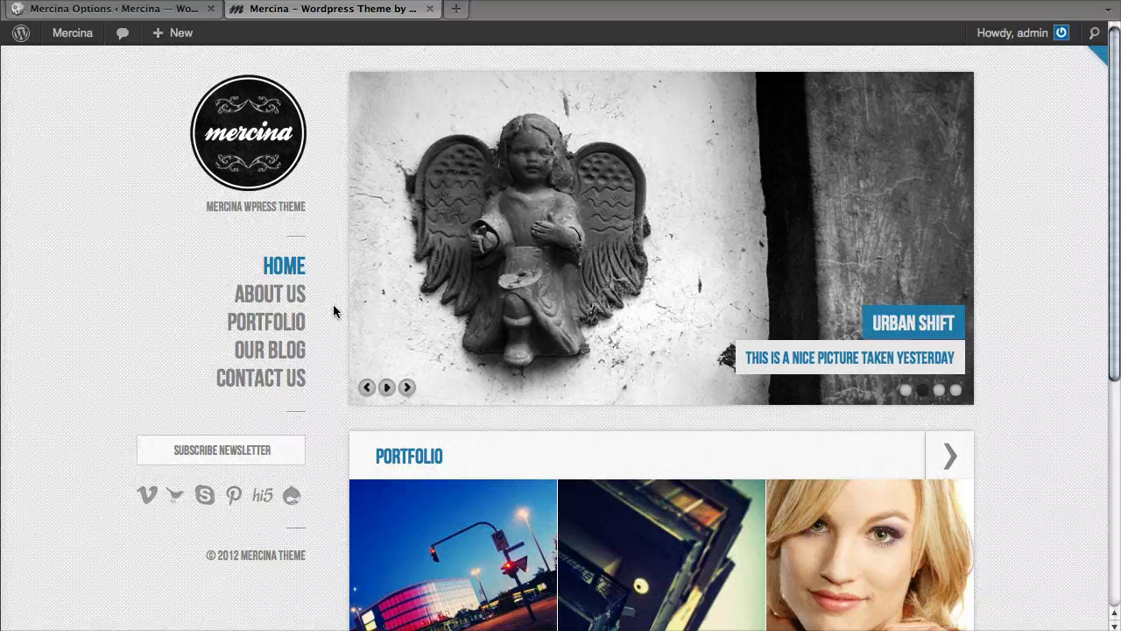
pyautogui.click(175, 10)
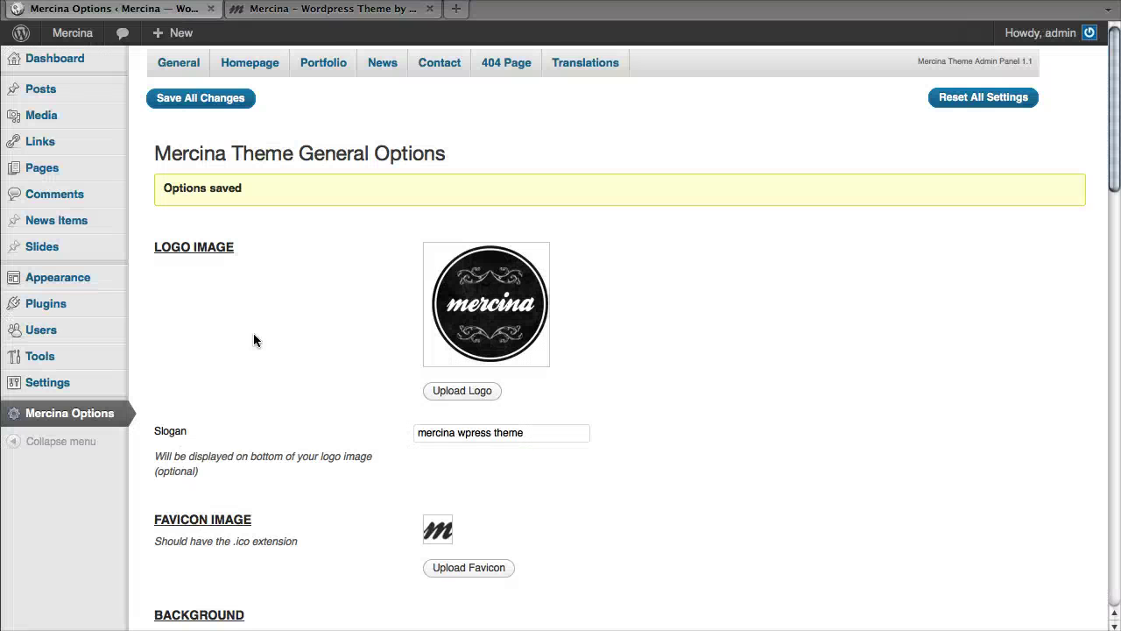